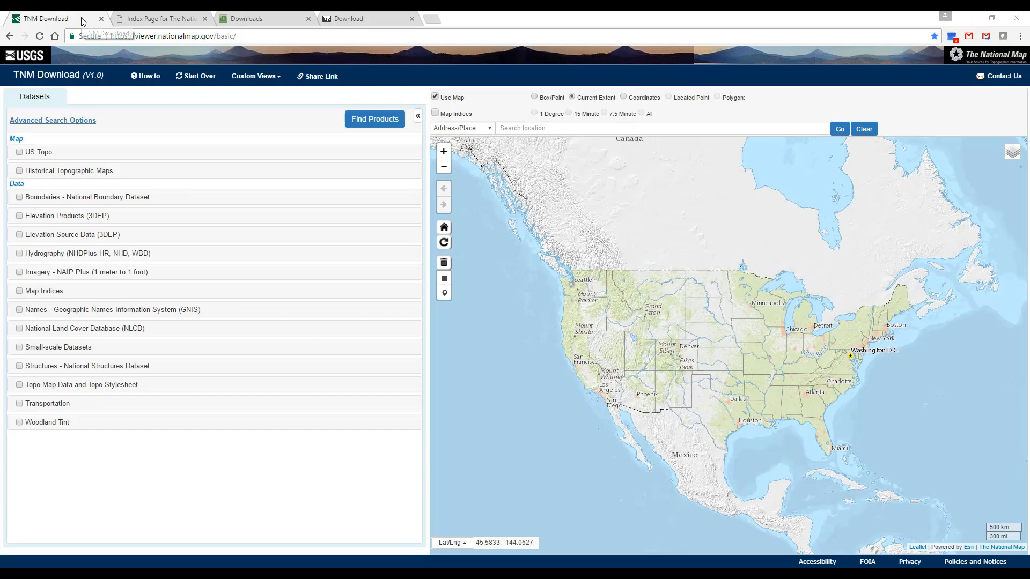
Review Lessons 4a/4b on the National Map training index, then go to the uGet Downloads page
left_click(128, 19)
scroll(134, 115, "down", 10)
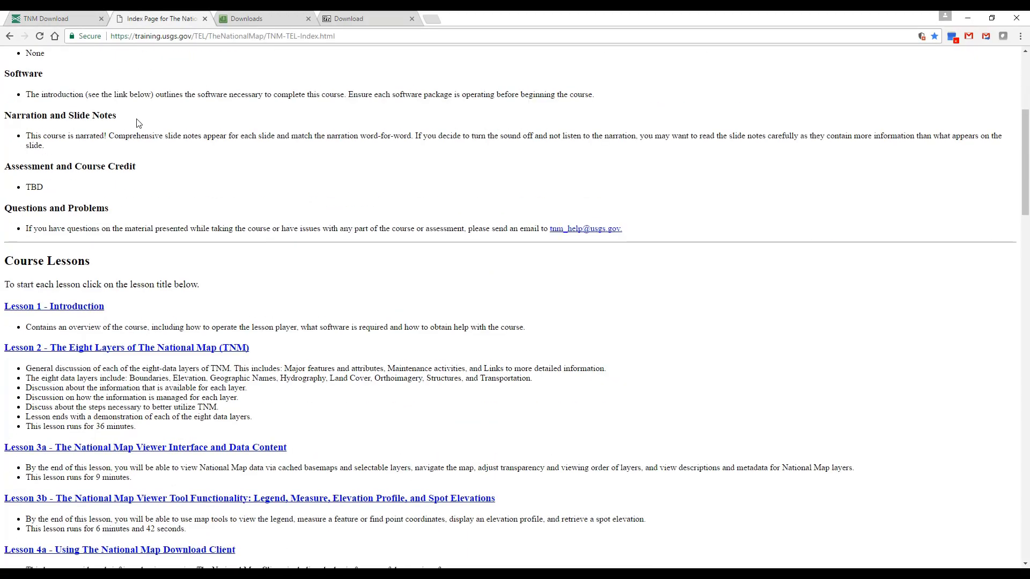
scroll(138, 121, "down", 3)
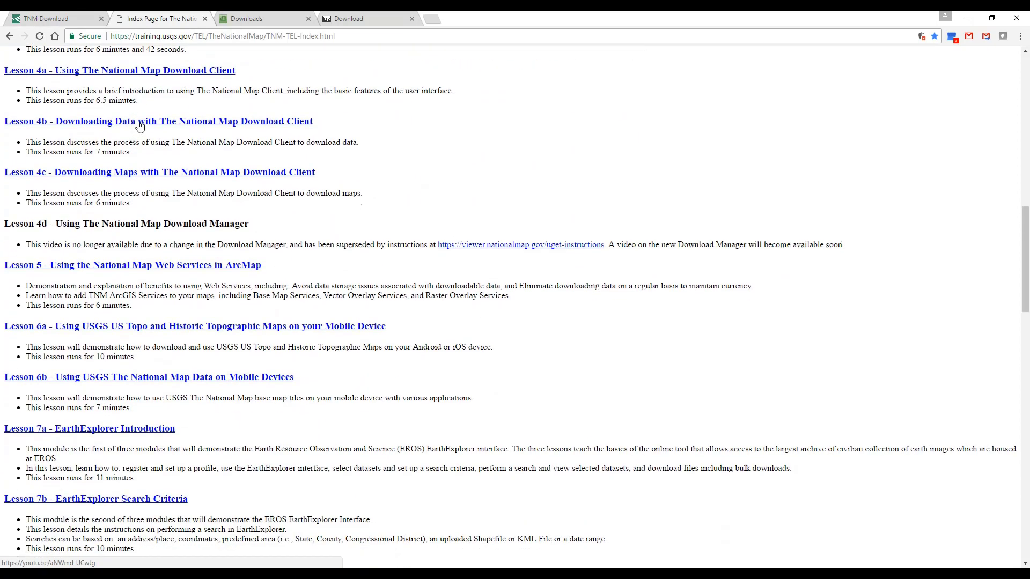
scroll(139, 124, "up", 1)
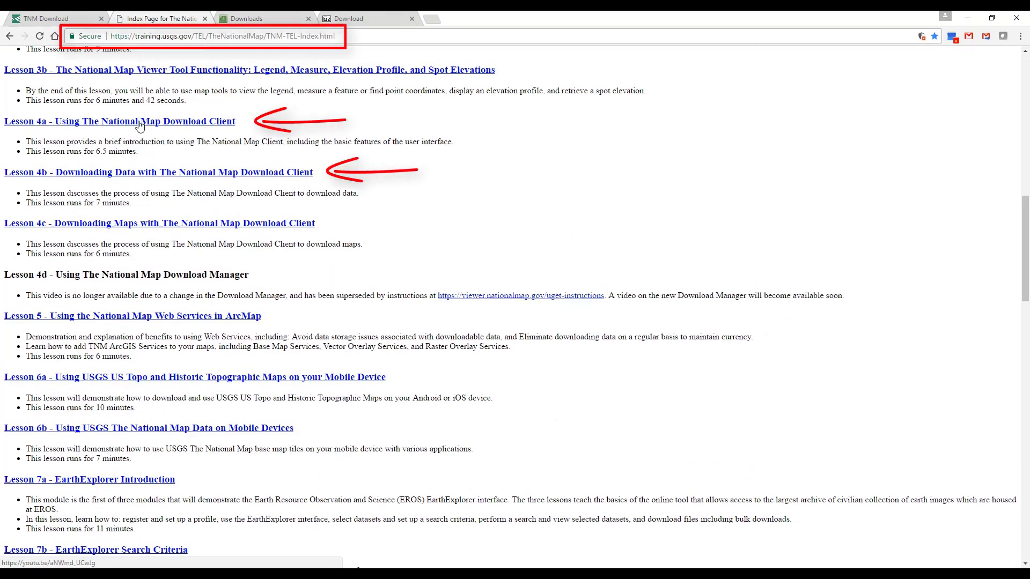
left_click(244, 20)
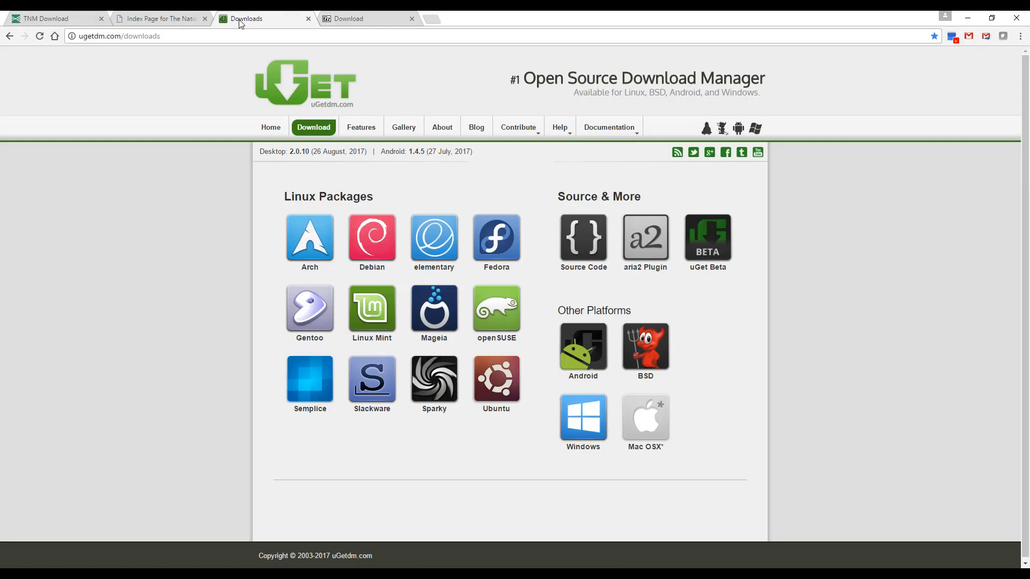
left_click(330, 23)
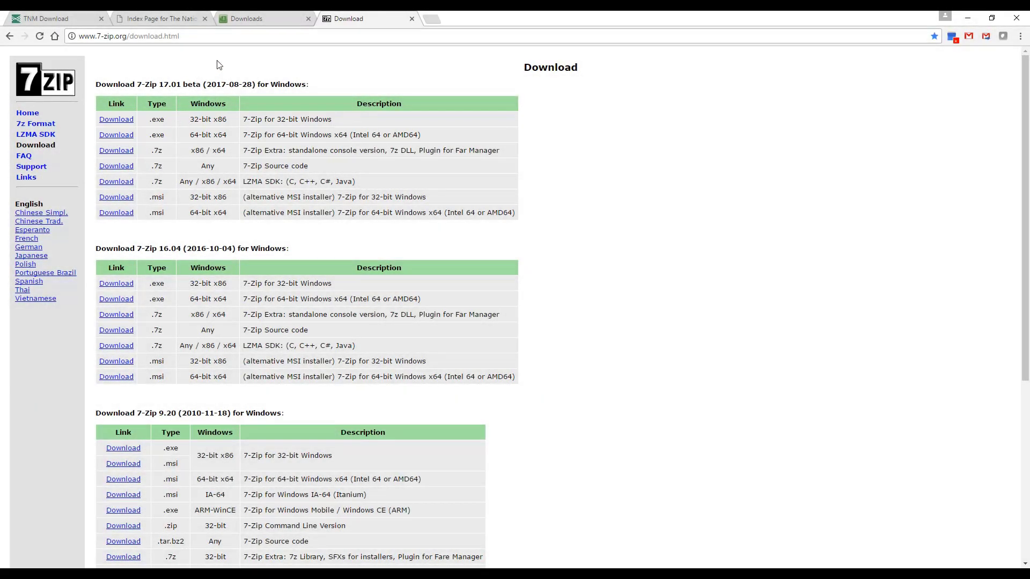
left_click(229, 19)
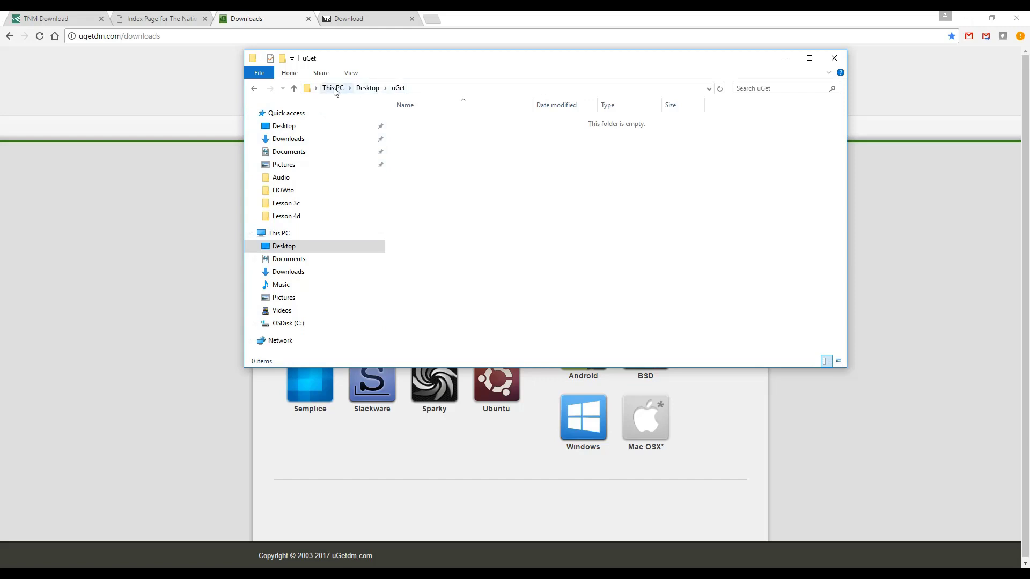
left_click(783, 63)
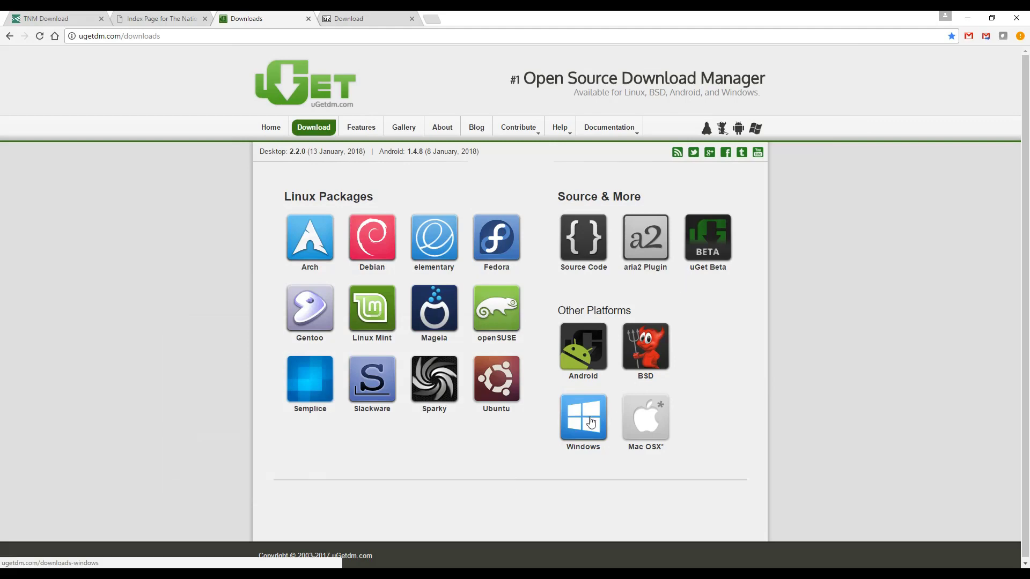
Download uget-2.2.0-win32+gtk3.7z from SourceForge's Windows files and show it in the Downloads folder
left_click(590, 422)
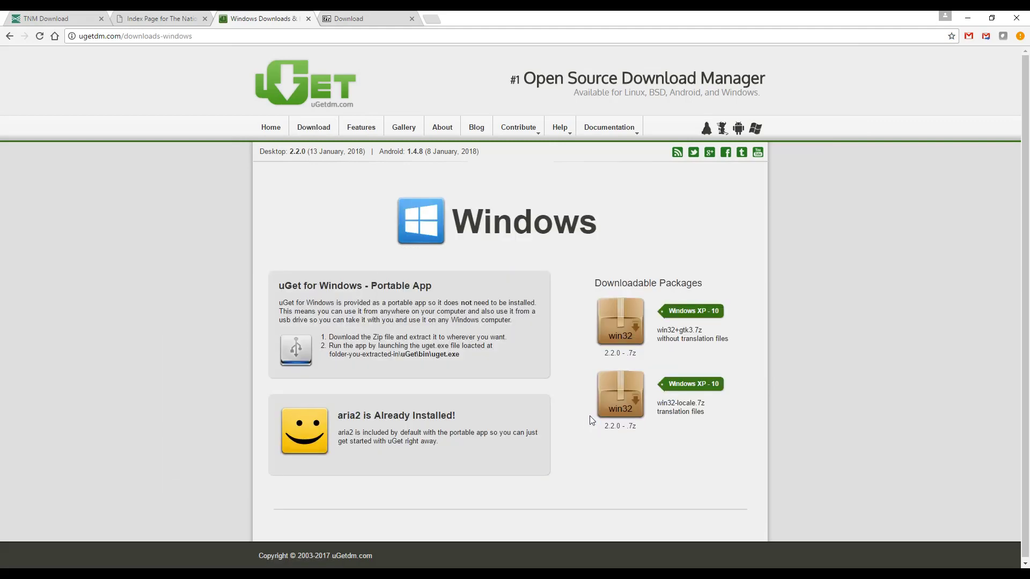
left_click(625, 333)
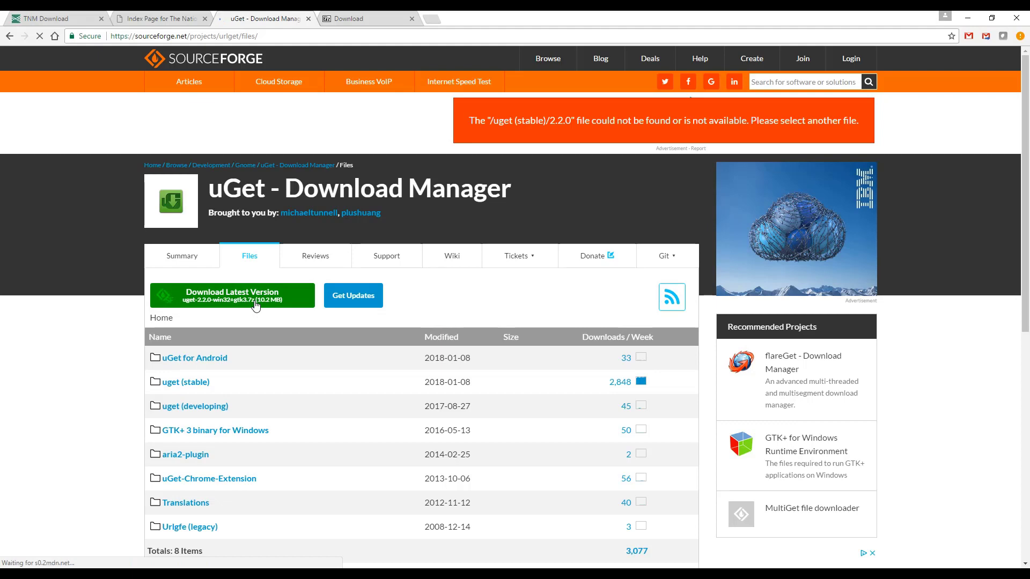
left_click(255, 304)
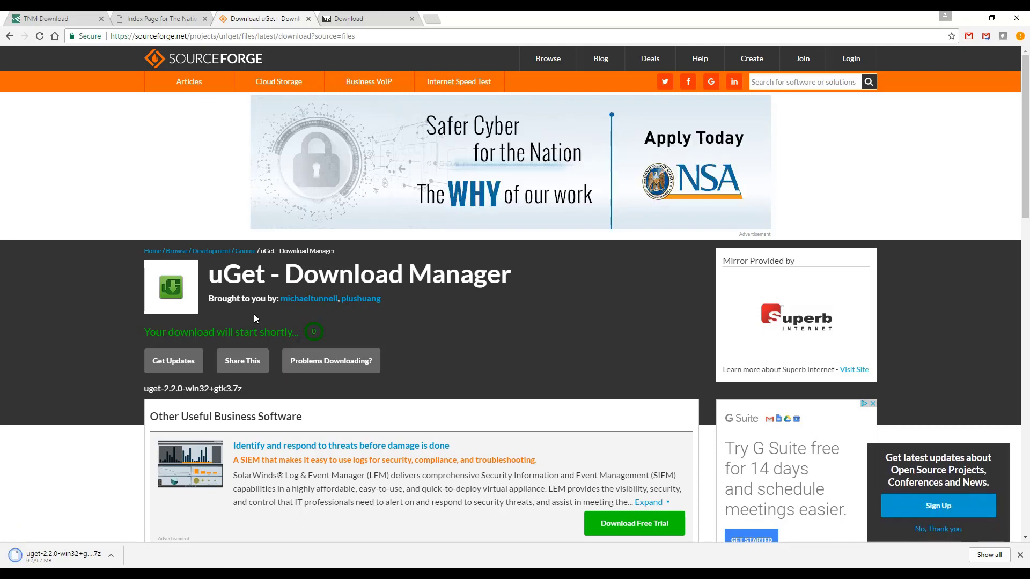
left_click(111, 556)
left_click(129, 520)
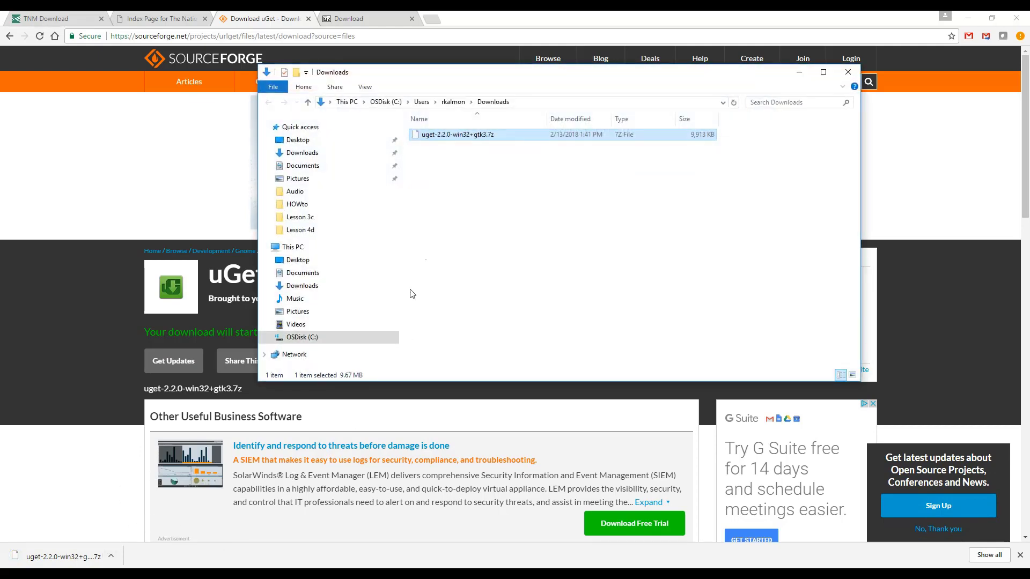
Start a 7-Zip extraction of the uGet archive with Desktop\uGet as the destination
right_click(445, 137)
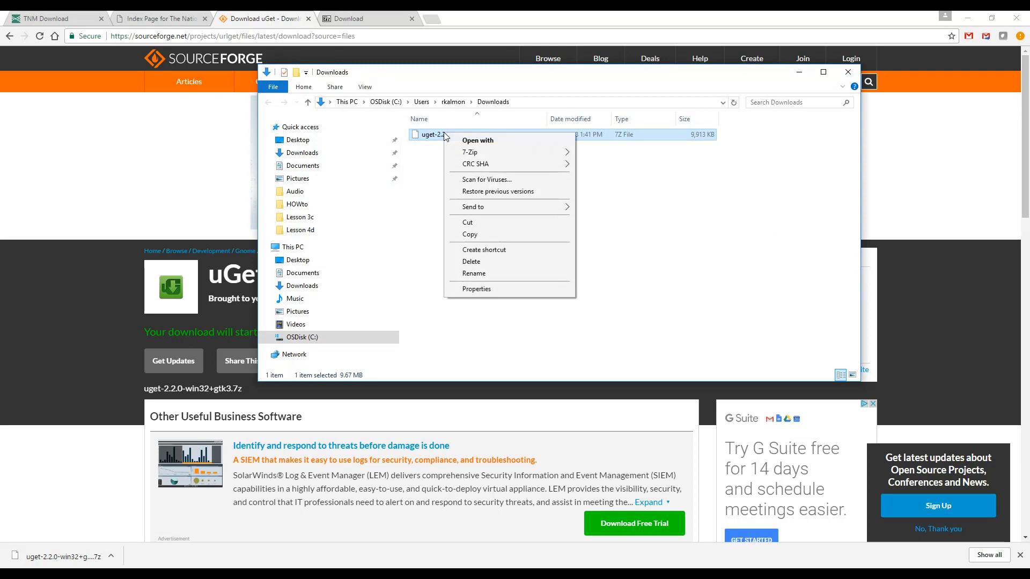
mouse_move(543, 154)
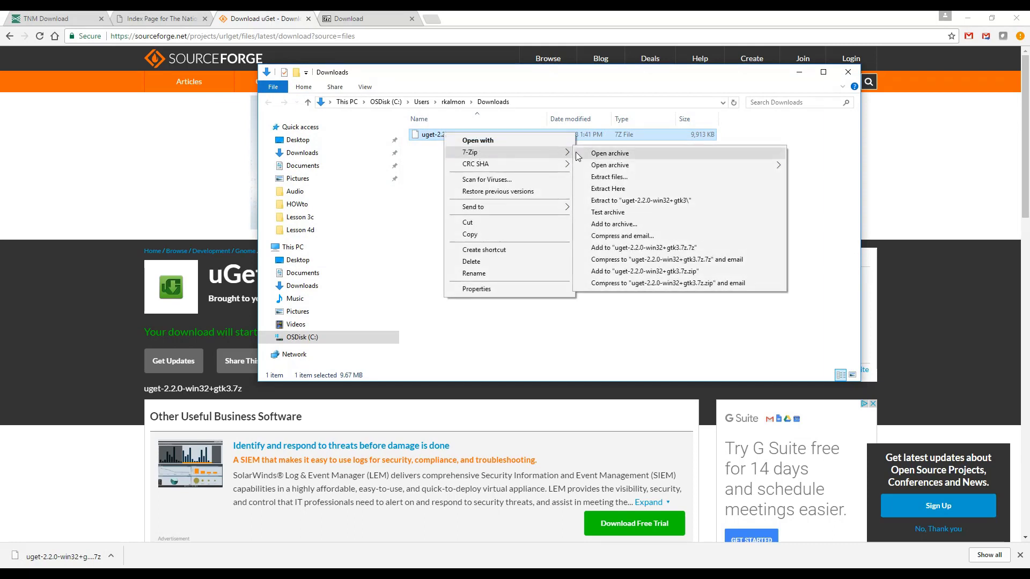
left_click(600, 177)
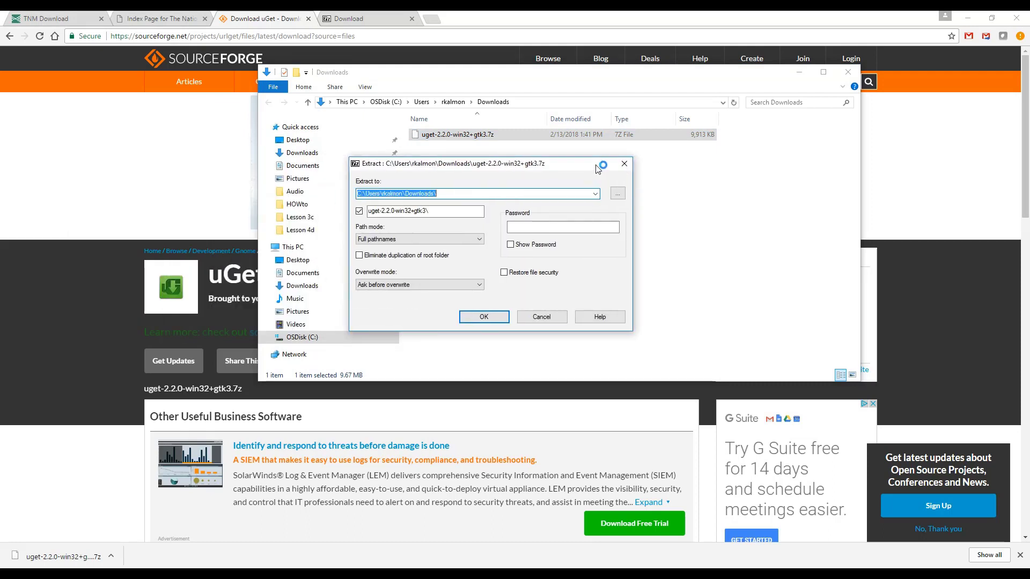
left_click(612, 186)
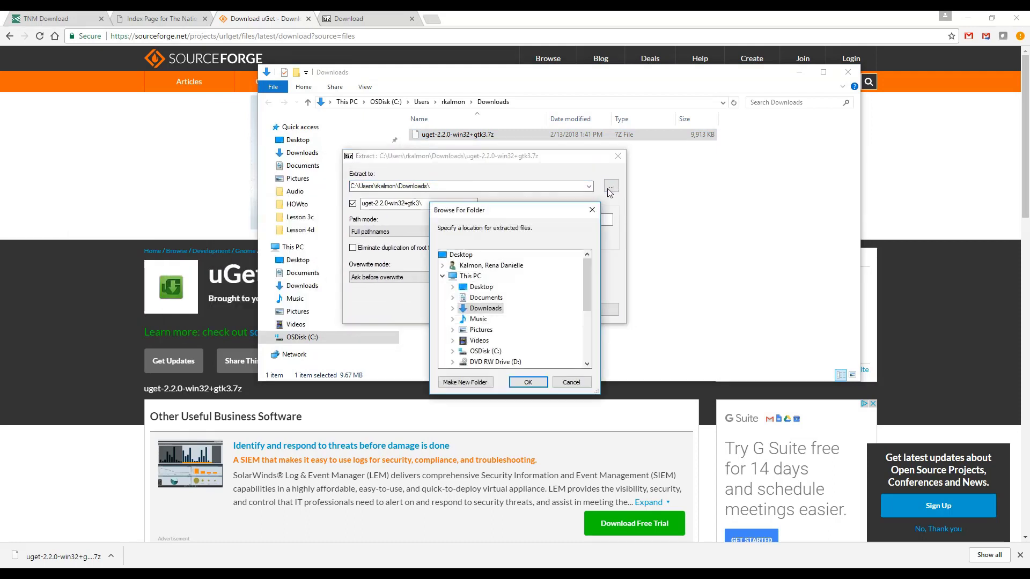
left_click(452, 287)
scroll(491, 299, "down", 5)
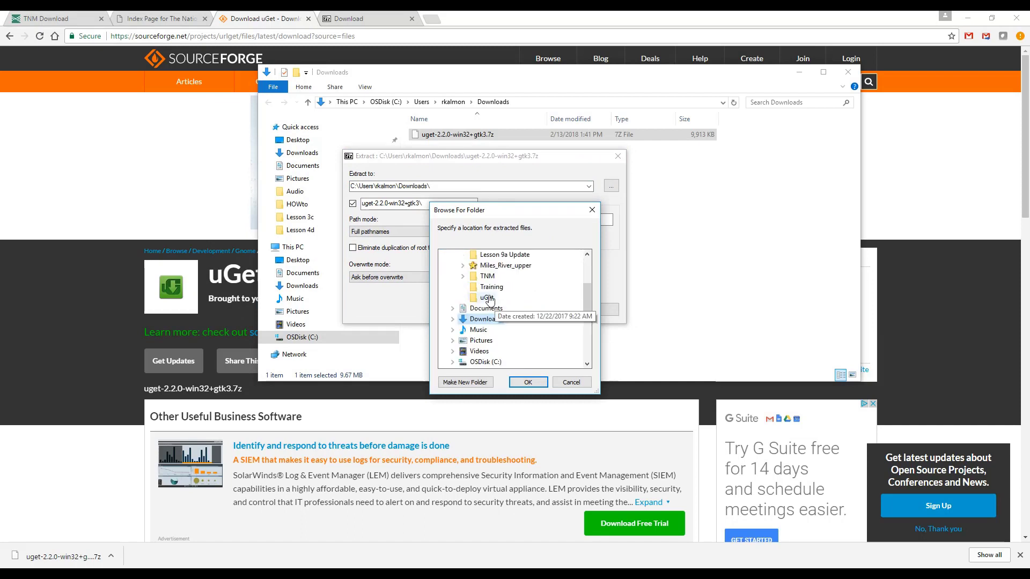
left_click(488, 298)
left_click(528, 382)
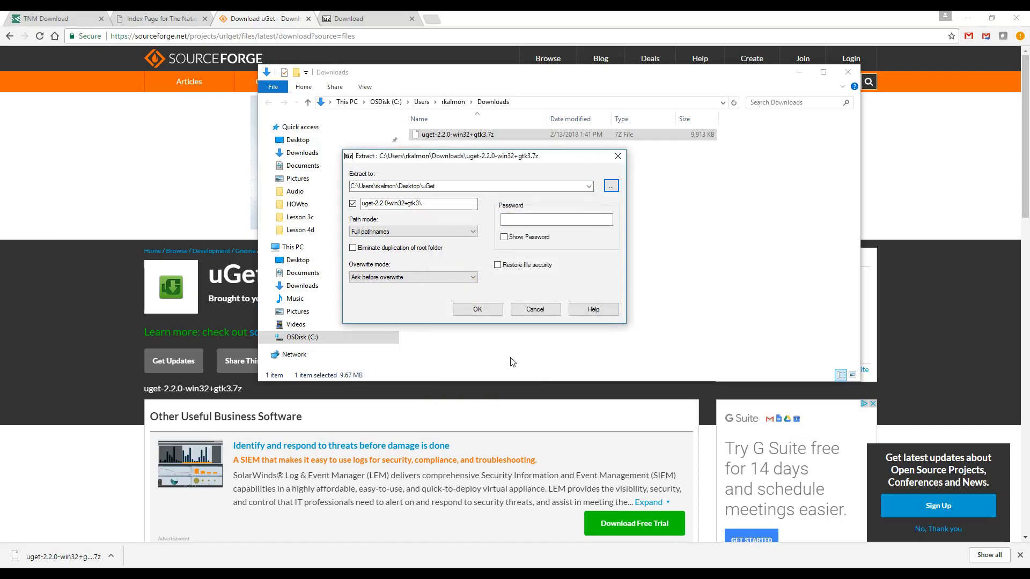
Run the extraction into Desktop\uGet and close the Downloads window
left_click(481, 310)
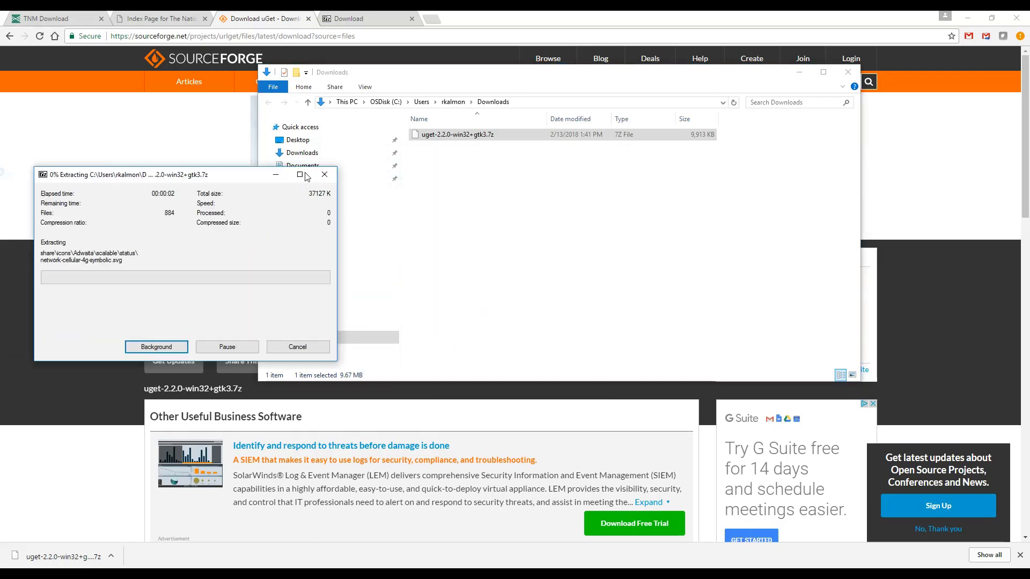
left_click_drag(244, 174, 435, 175)
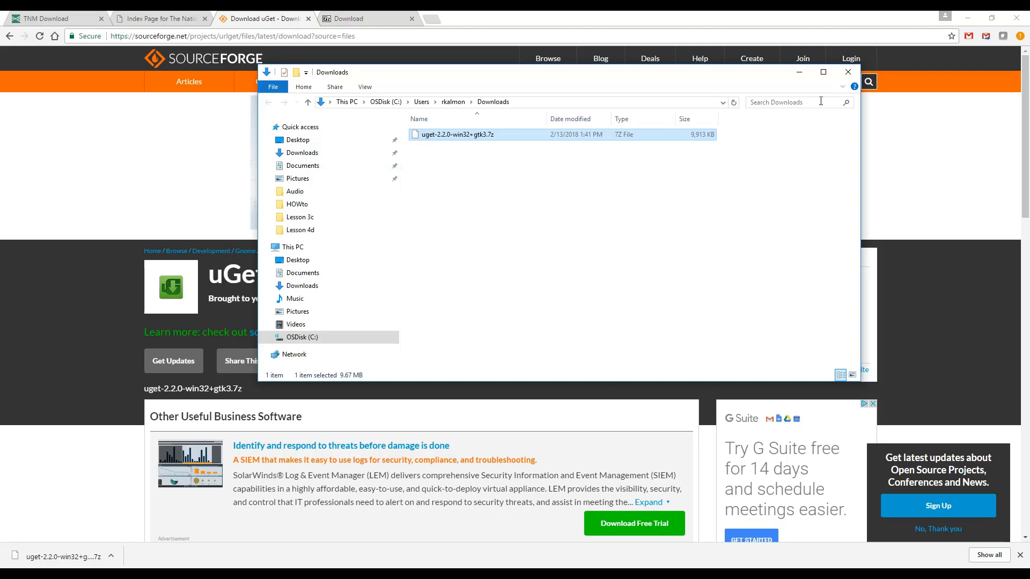
left_click(846, 75)
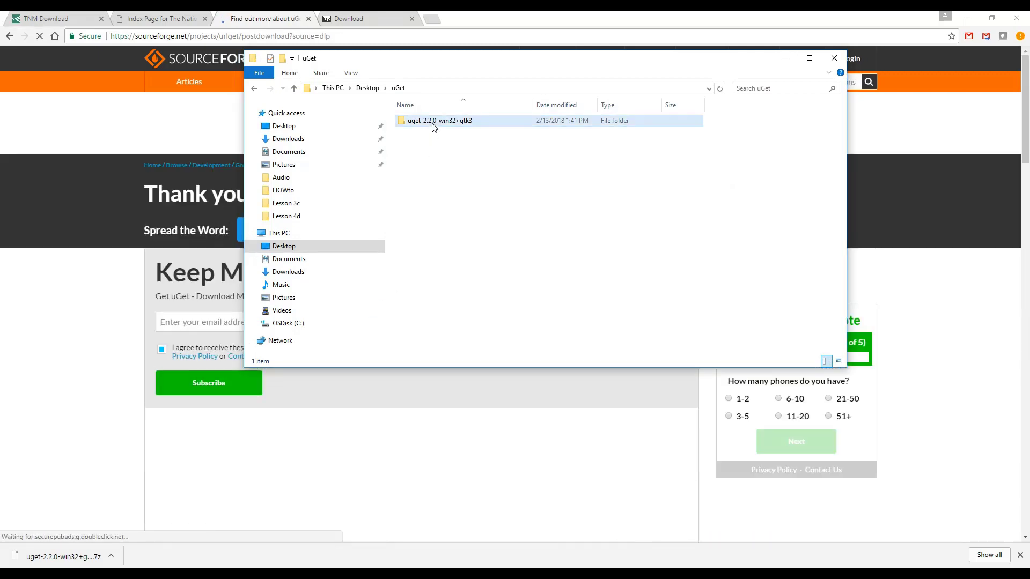
Launch uget.exe from uget-2.2.0-win32+gtk3\bin, then return to Chrome
double_click(434, 125)
double_click(433, 125)
scroll(490, 294, "down", 2)
scroll(490, 294, "down", 9)
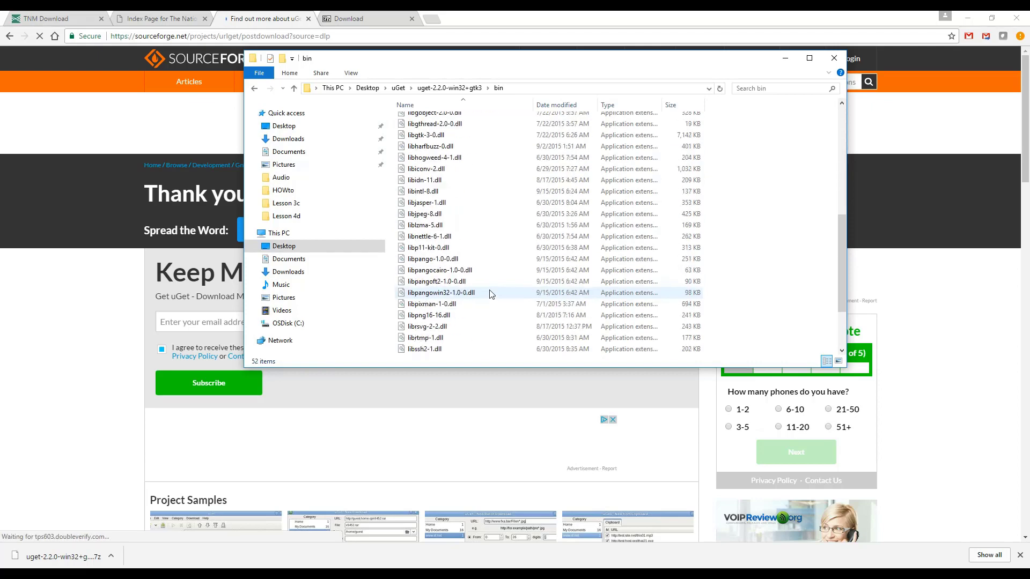
double_click(419, 328)
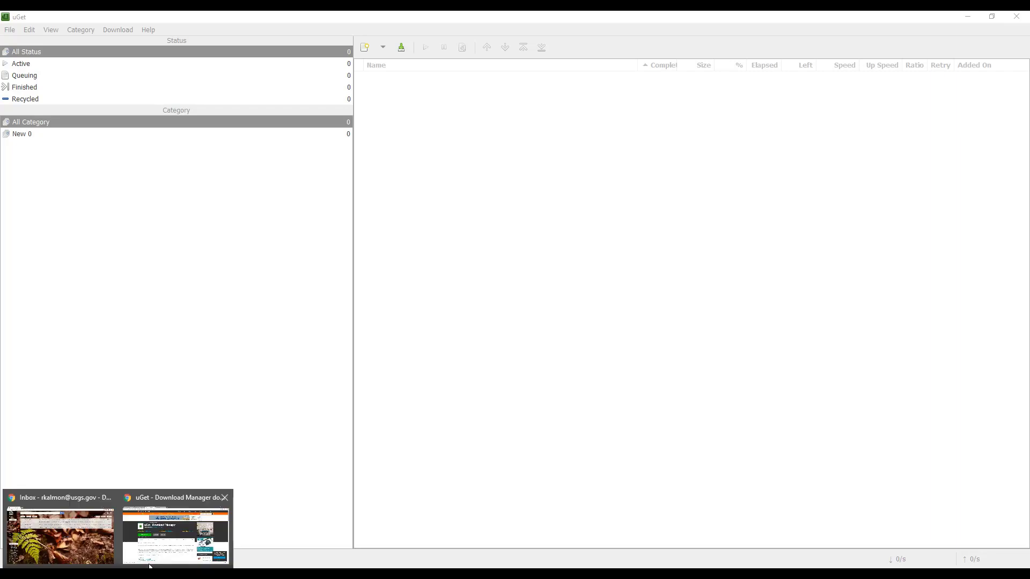
left_click(177, 541)
Select Elevation Products (3DEP) with only the 1 meter DEM subcategory and show its coverage
left_click(69, 19)
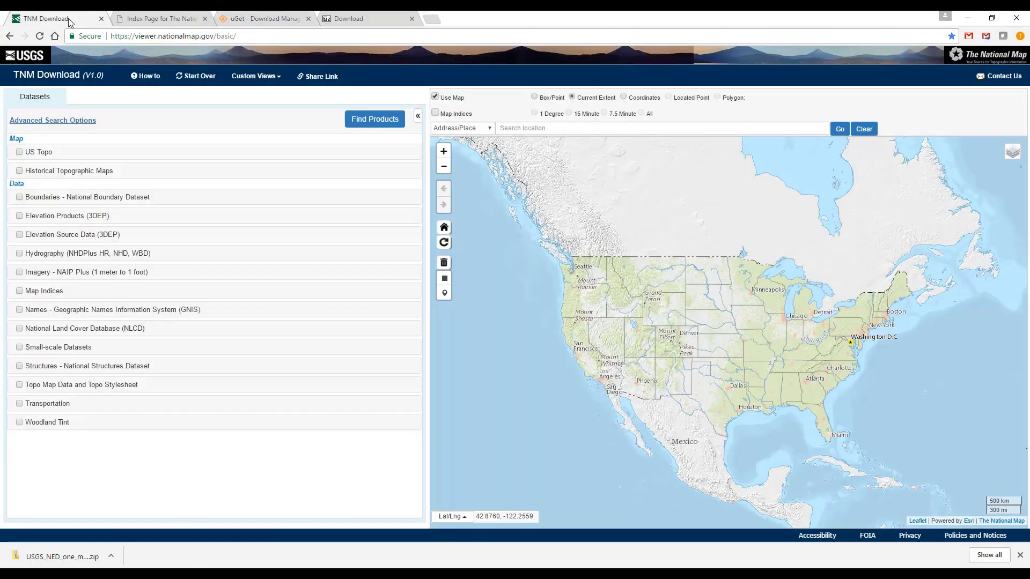
left_click(20, 217)
left_click(31, 274)
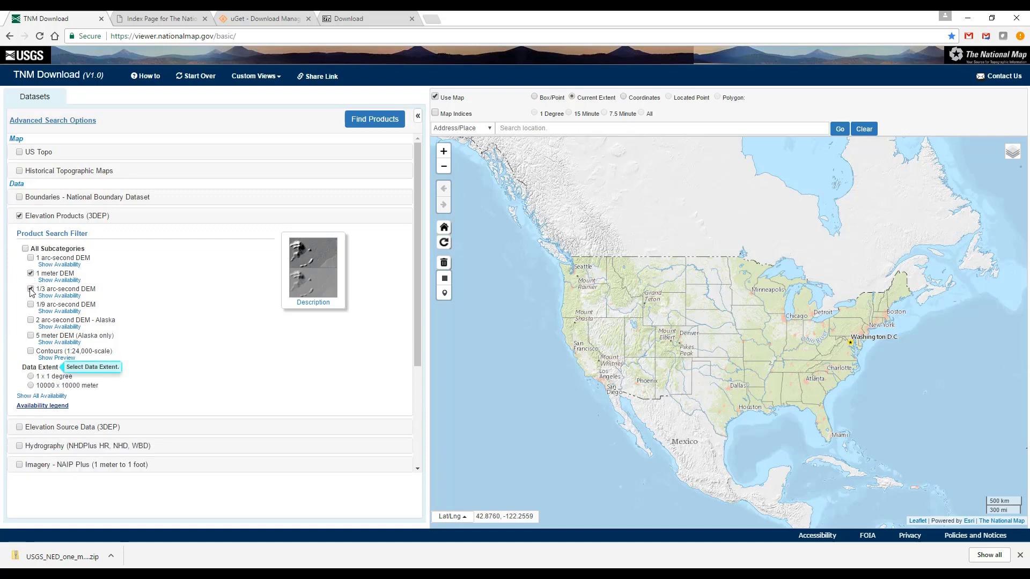
left_click(32, 288)
left_click(47, 280)
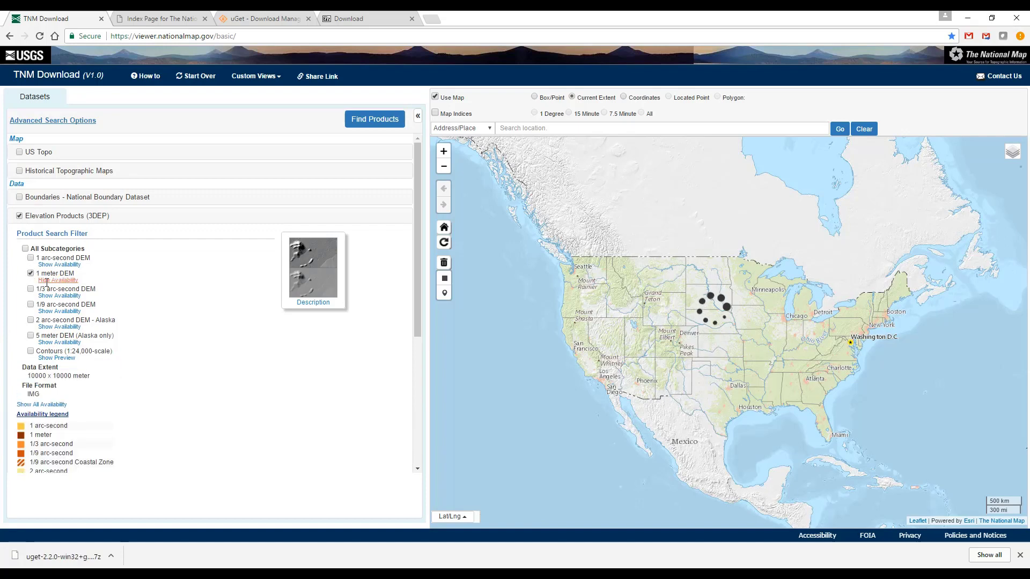
Zoom to Kennebec County, Maine, draw a box from Winslow to Hallowell, and find products
left_click(520, 129)
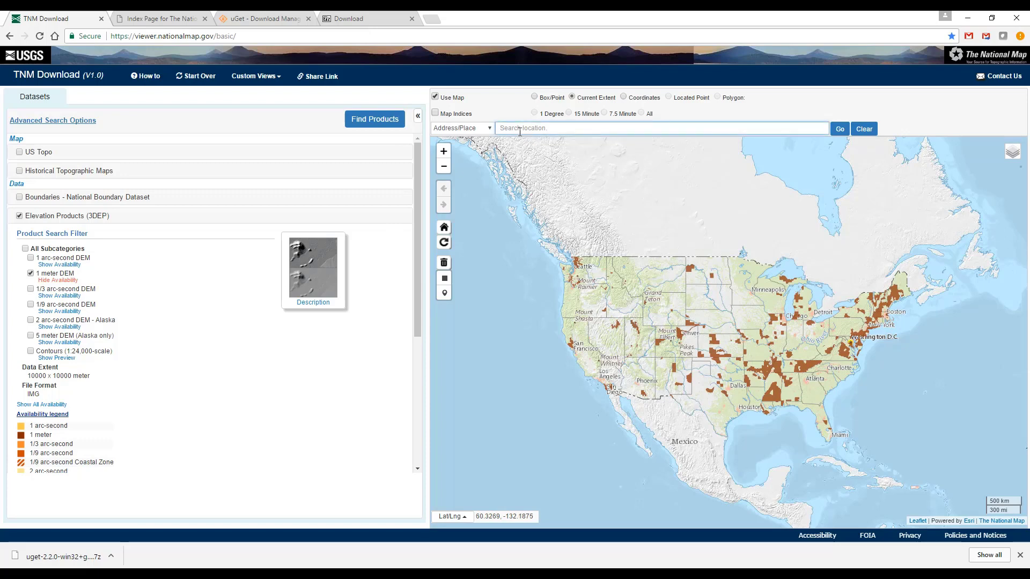
type("Kennebec C")
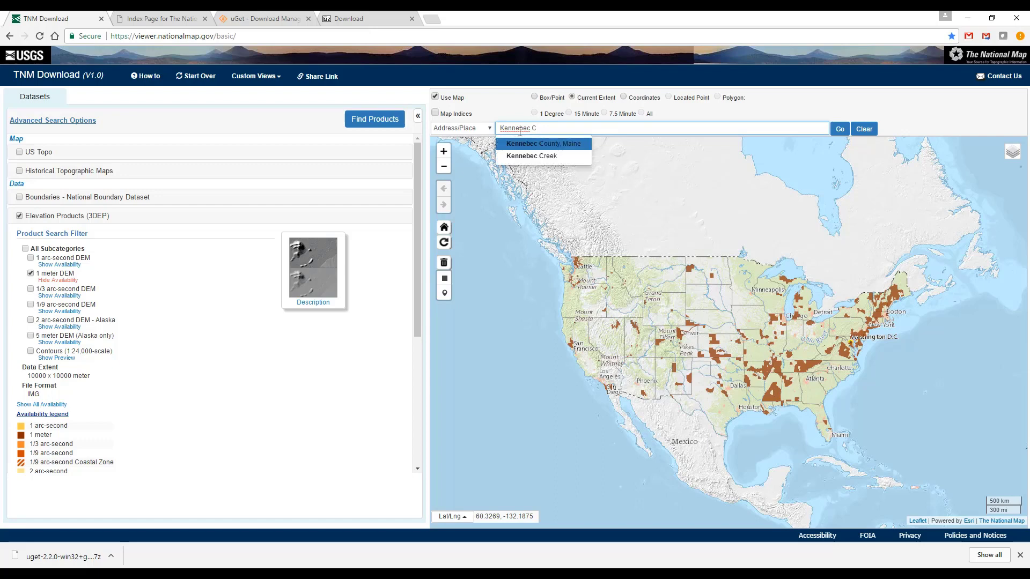
left_click(510, 148)
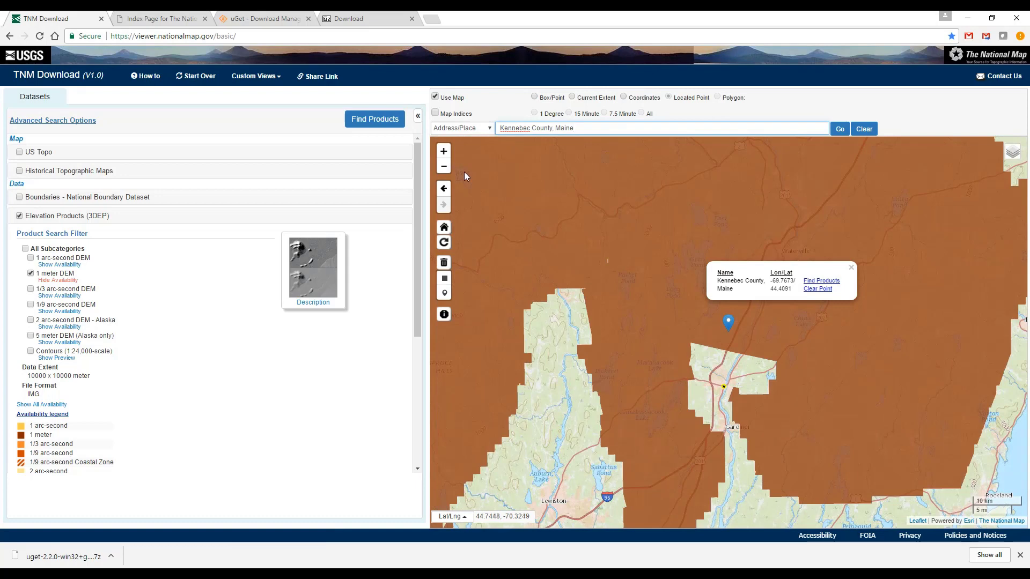
left_click(62, 281)
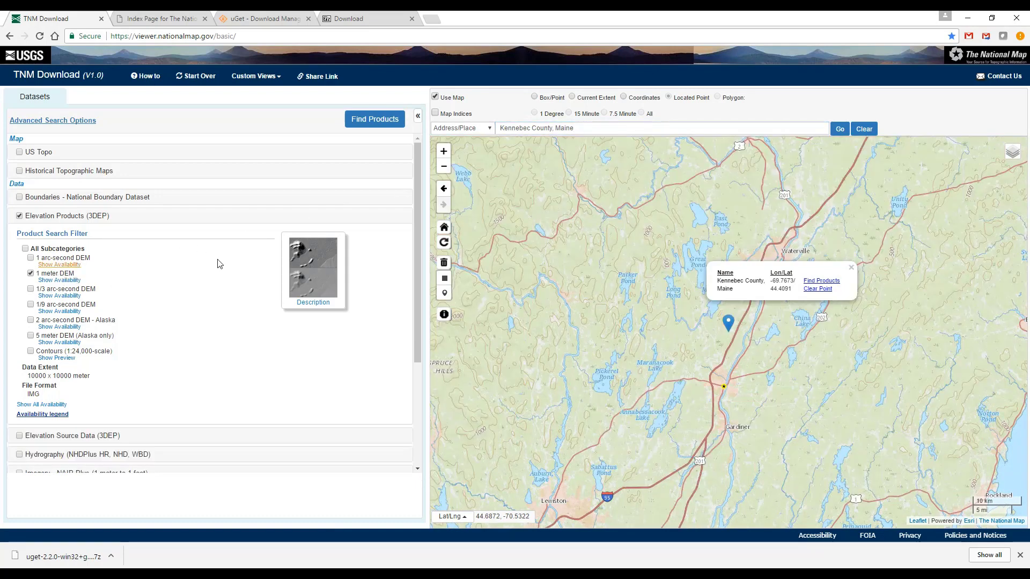
left_click(443, 279)
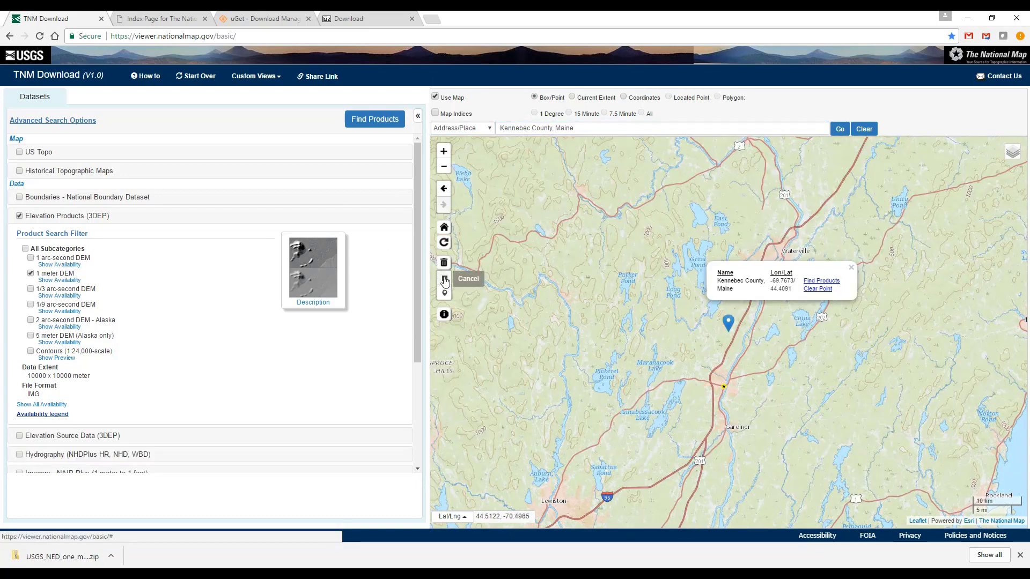
left_click_drag(601, 261, 852, 410)
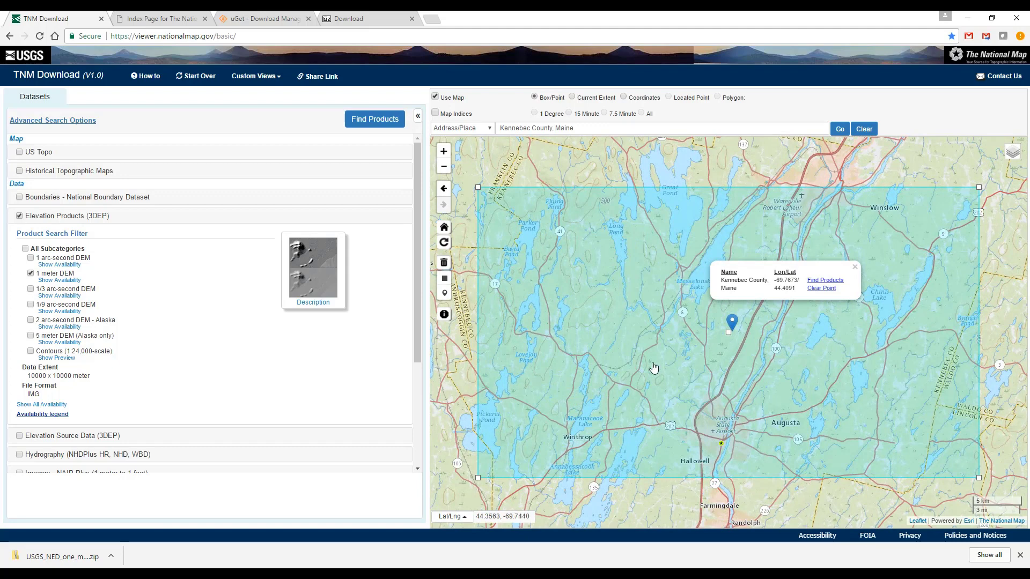
left_click(375, 120)
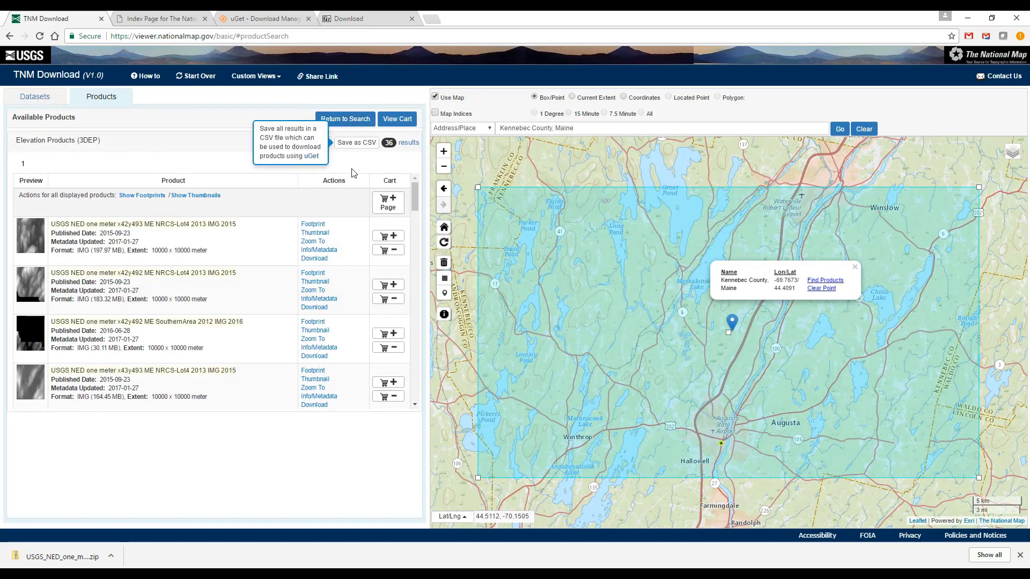
Show footprints and thumbnails of several 1-meter tiles, including x43y493 and x44y493, on the map
scroll(367, 258, "down", 5)
scroll(367, 263, "down", 12)
scroll(359, 268, "down", 8)
scroll(410, 371, "up", 20)
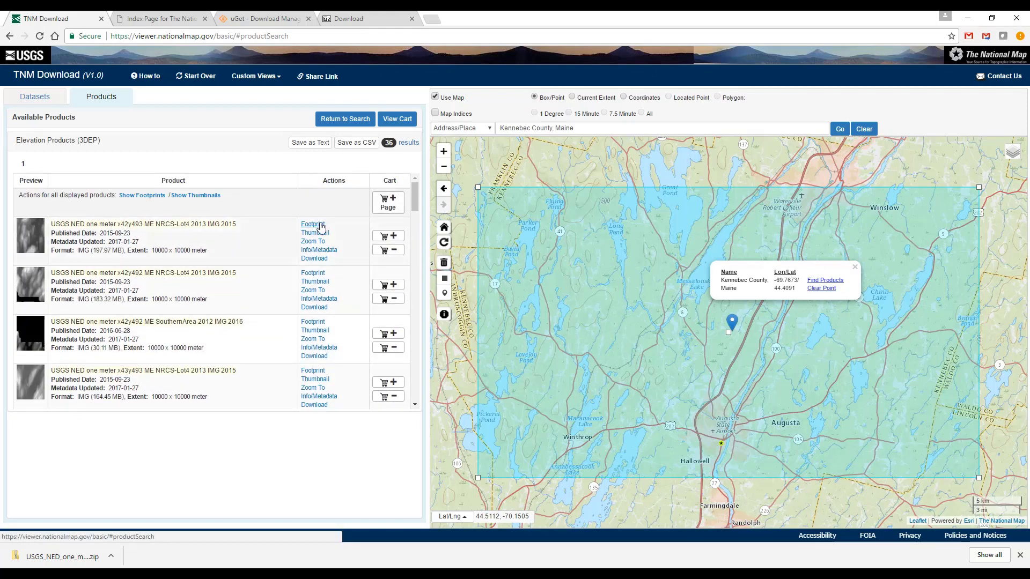
left_click(313, 224)
left_click(316, 282)
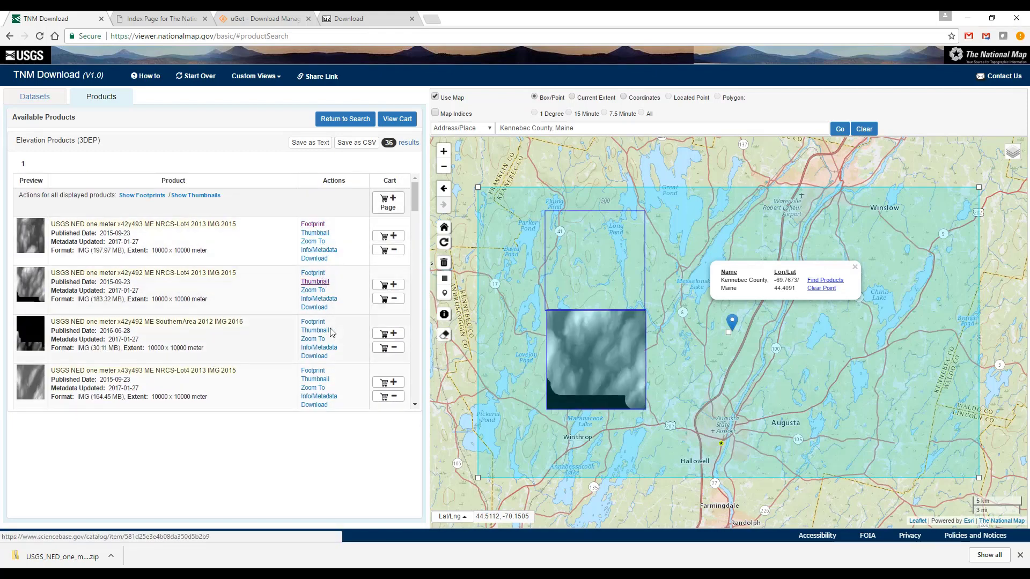
left_click(313, 371)
scroll(320, 397, "down", 3)
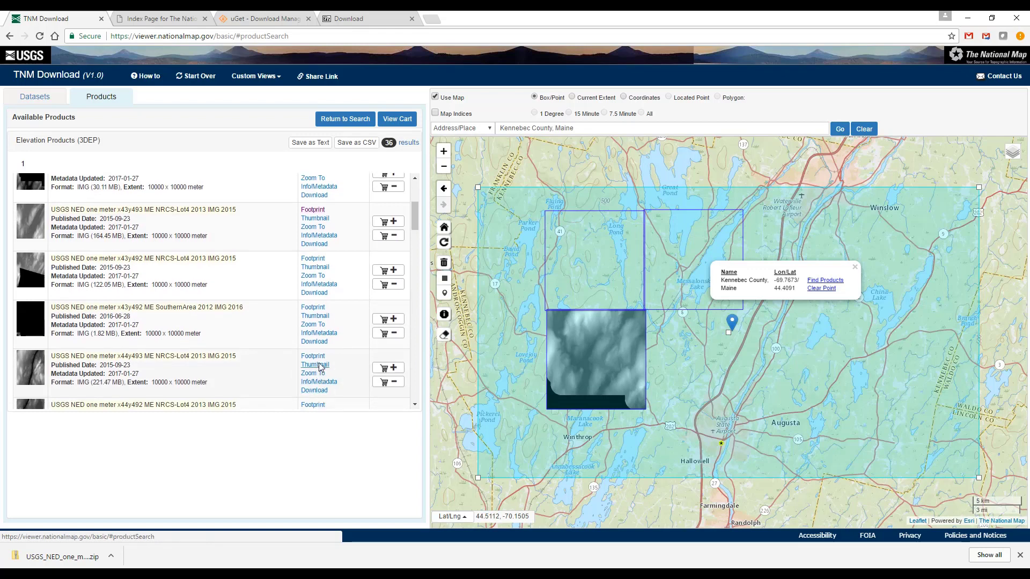
left_click(315, 365)
scroll(317, 324, "up", 3)
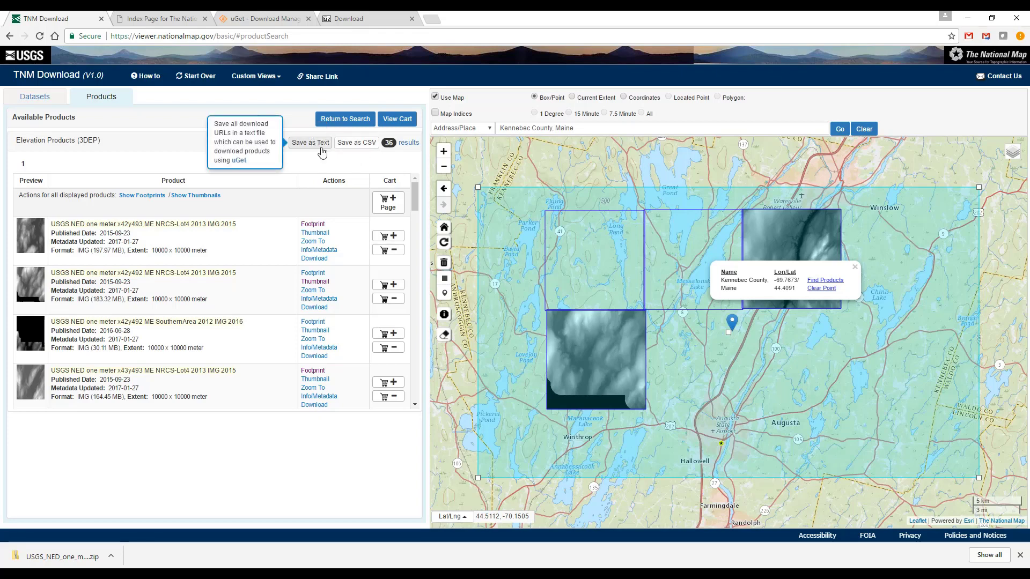
Save all 36 product URLs as text and show ned36_20180213_143224 in Downloads
left_click(321, 148)
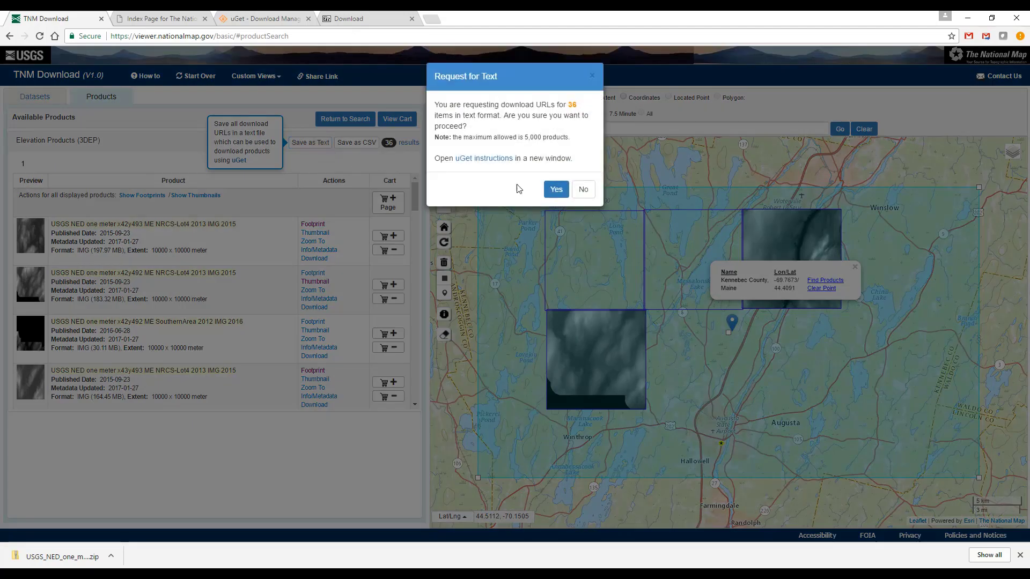
left_click(556, 190)
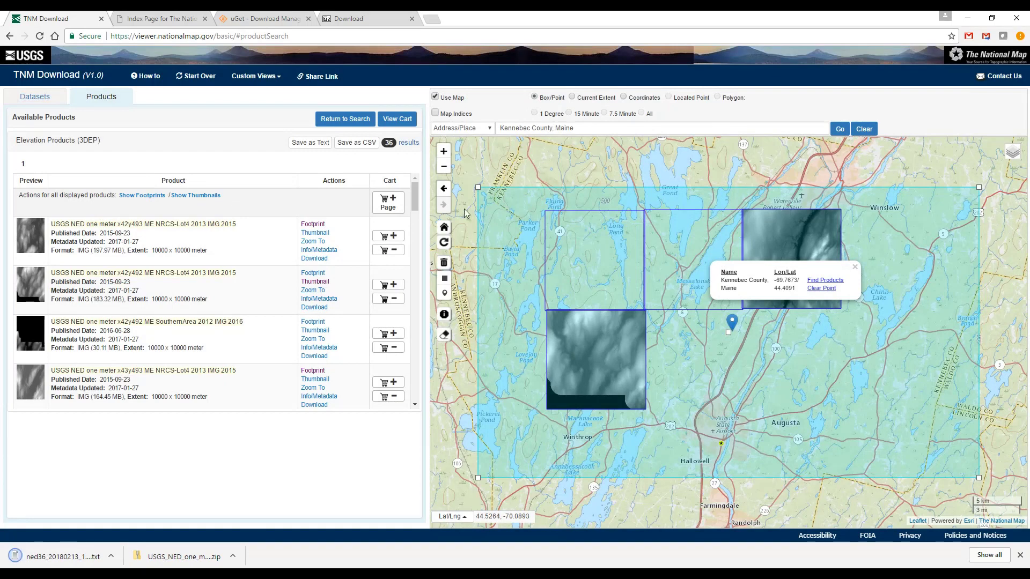
left_click(111, 557)
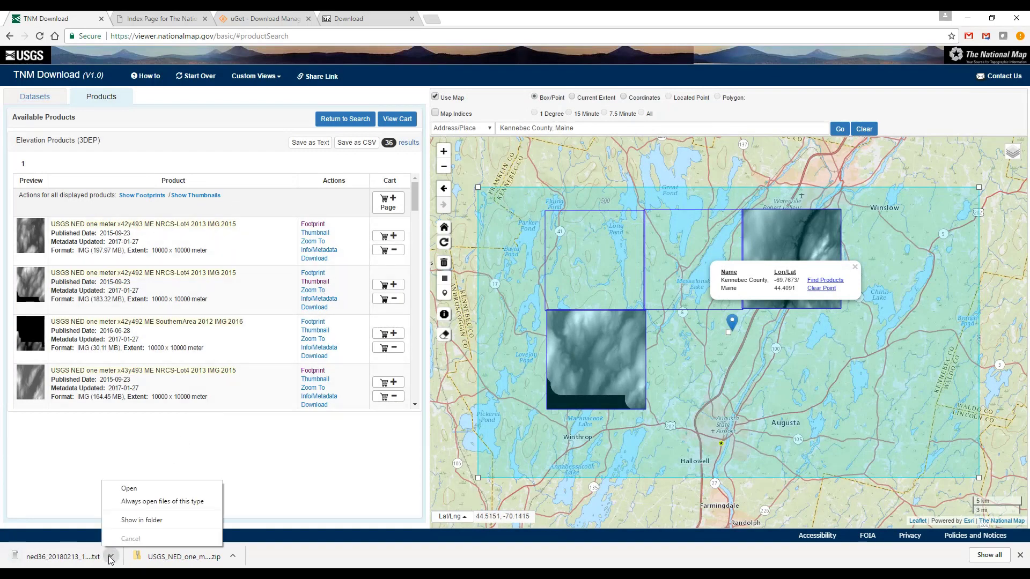
left_click(141, 520)
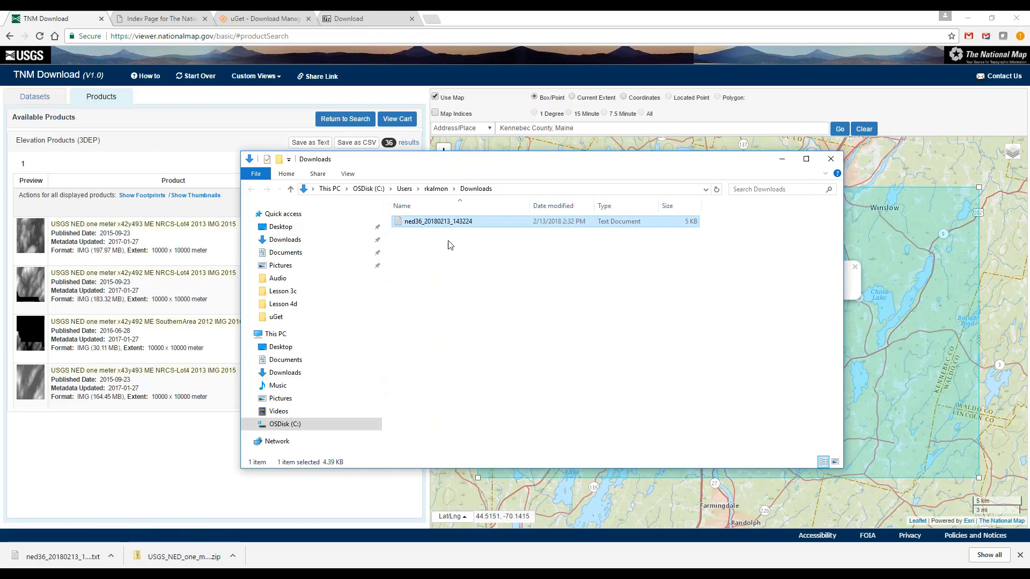
Rename the downloaded URL text file to All_TXT
right_click(448, 226)
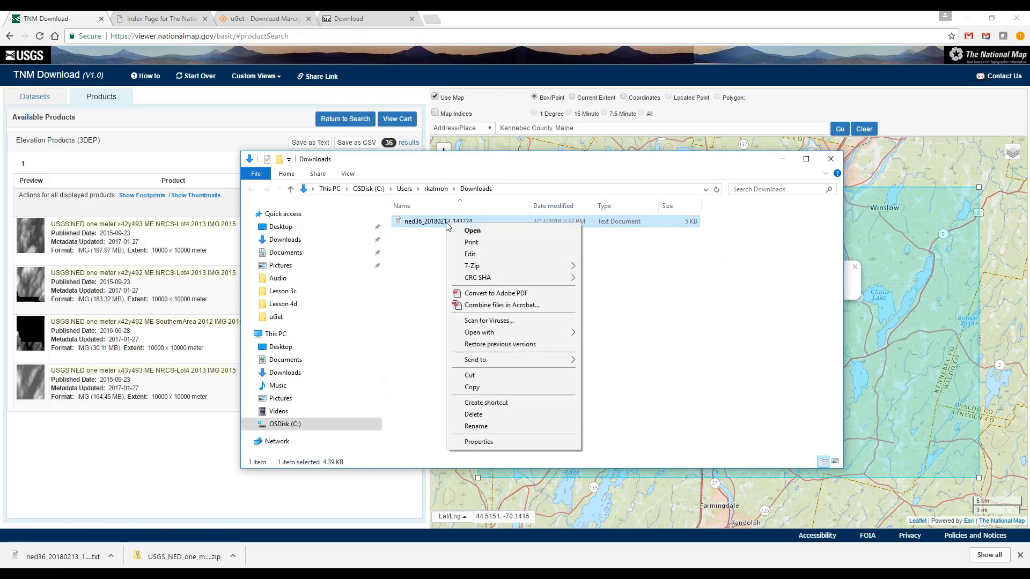
left_click(483, 427)
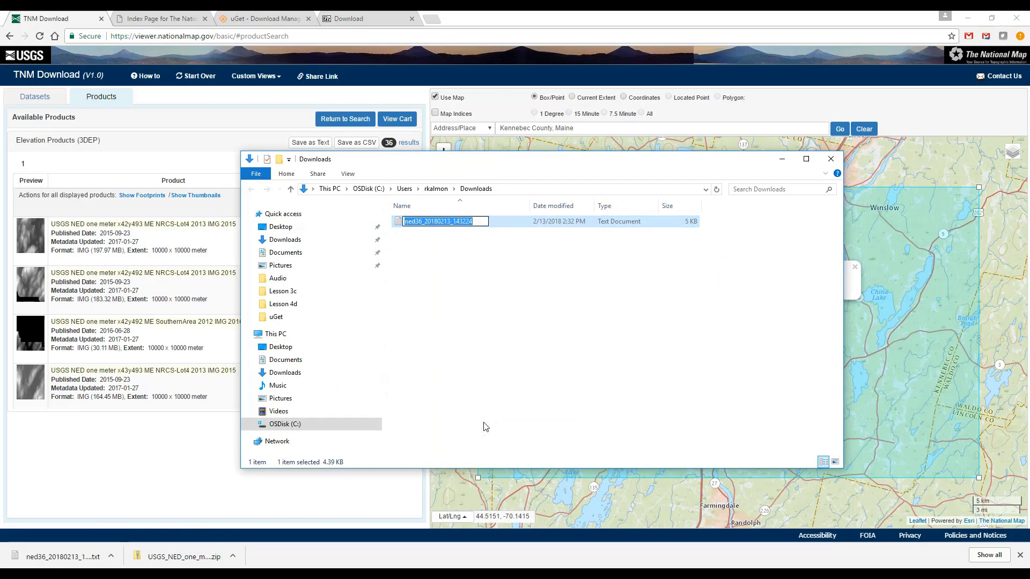
type("All_TXT")
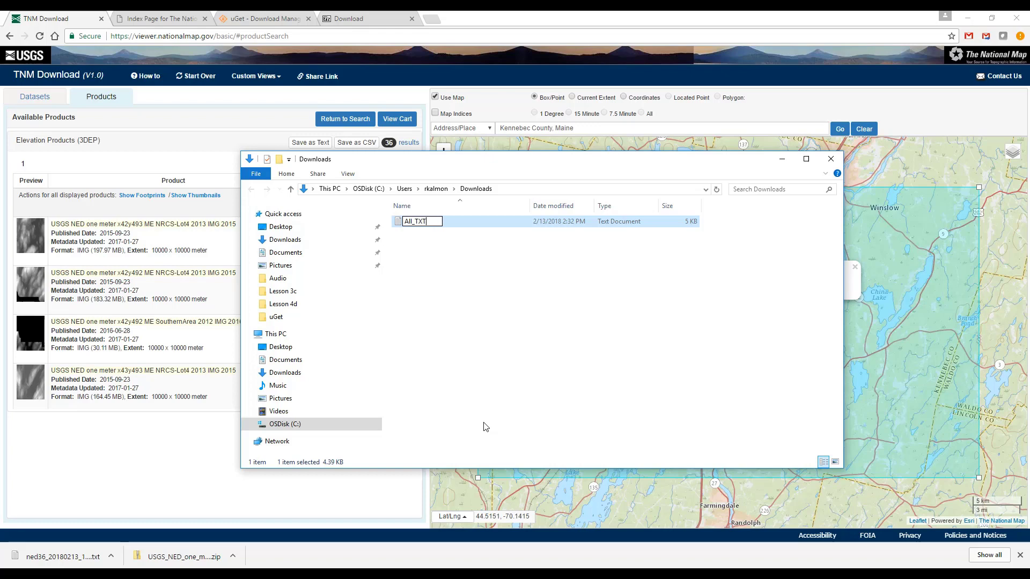
key("Return")
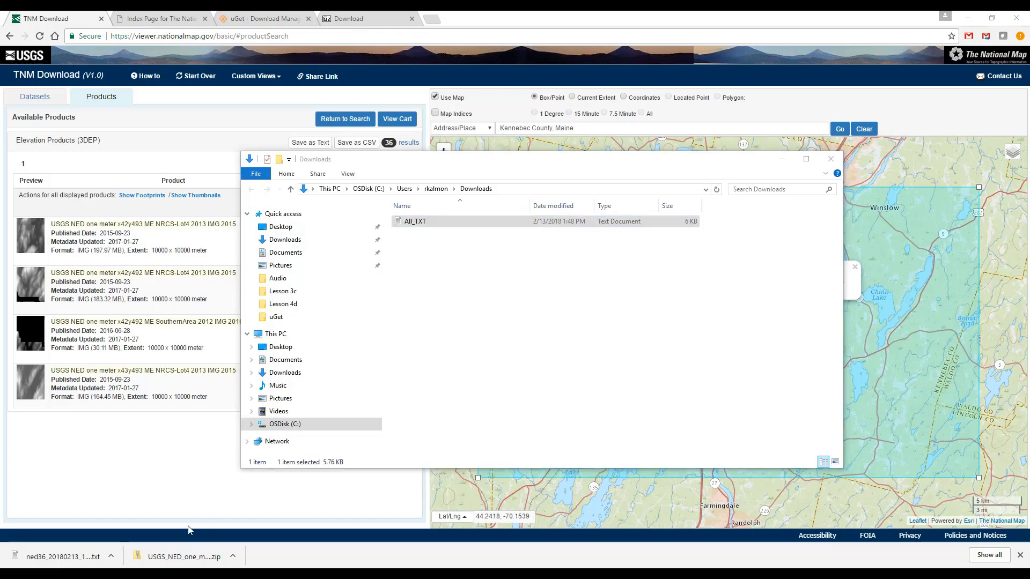
Move All_TXT from Downloads into the Desktop\uGet folder
left_click(58, 531)
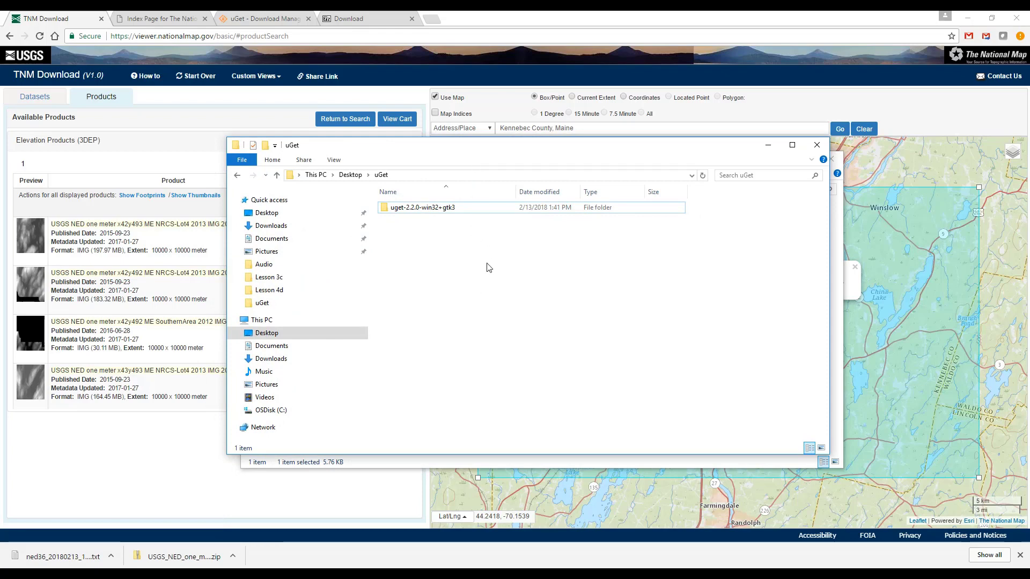
left_click_drag(475, 151, 483, 299)
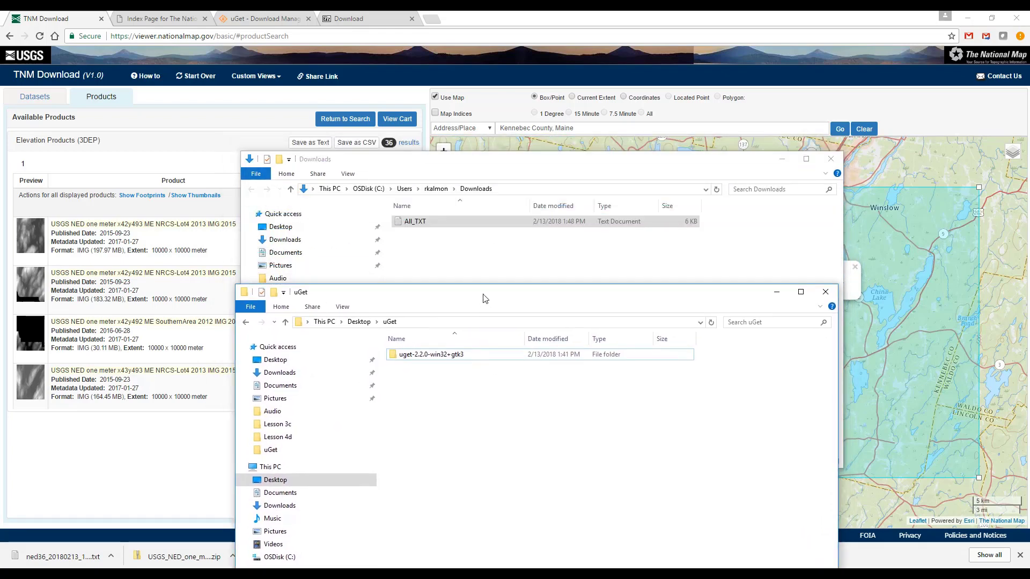
left_click(423, 222)
left_click_drag(424, 222, 468, 432)
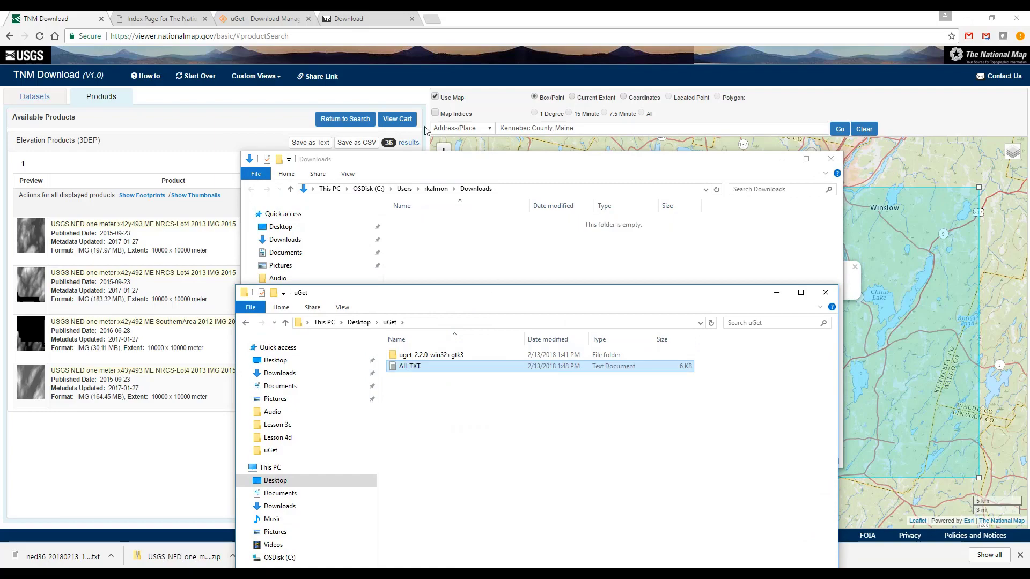
Save all 36 TNM Download results as a CSV file from the results page
left_click(253, 119)
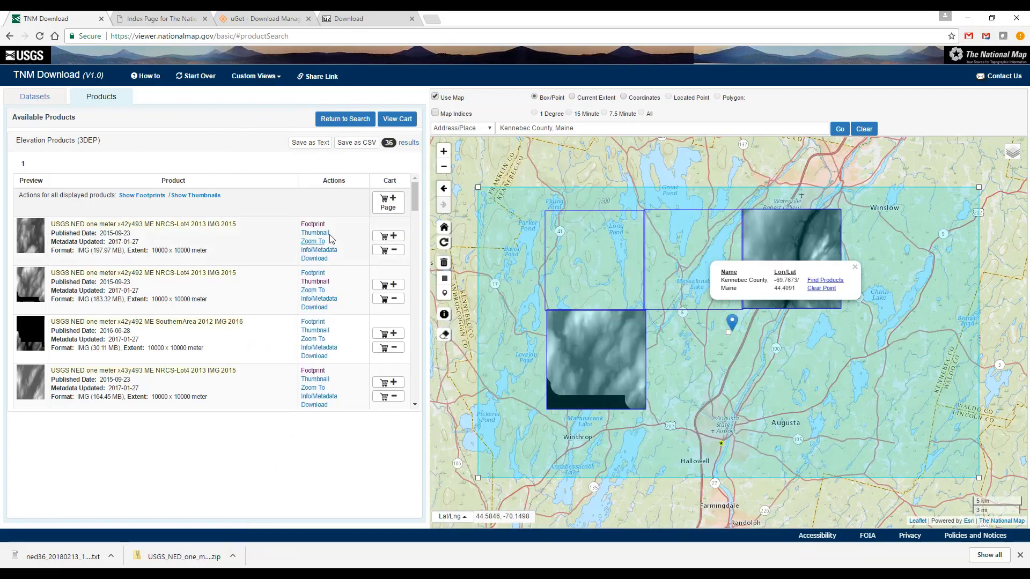
left_click(367, 143)
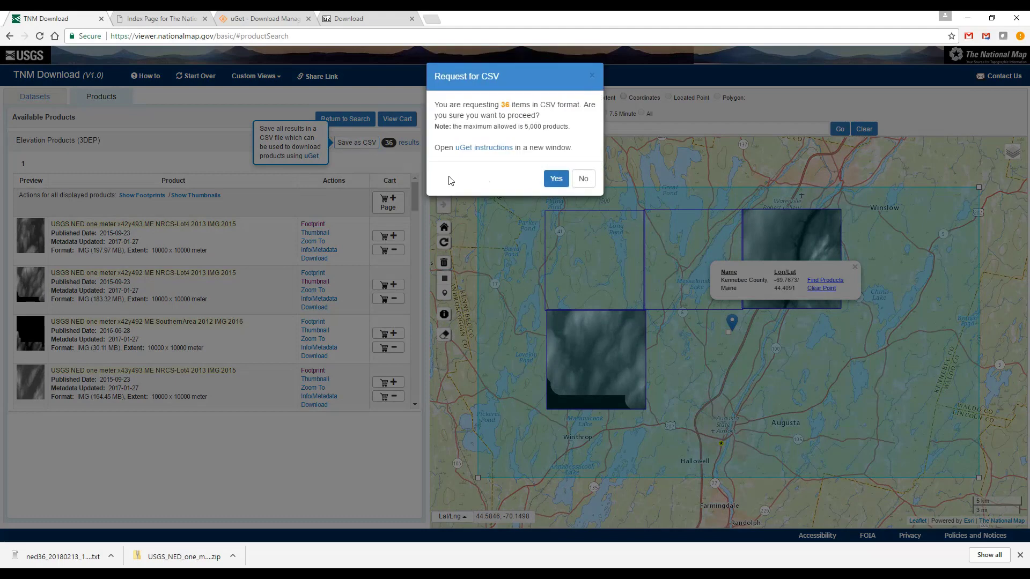
left_click(554, 177)
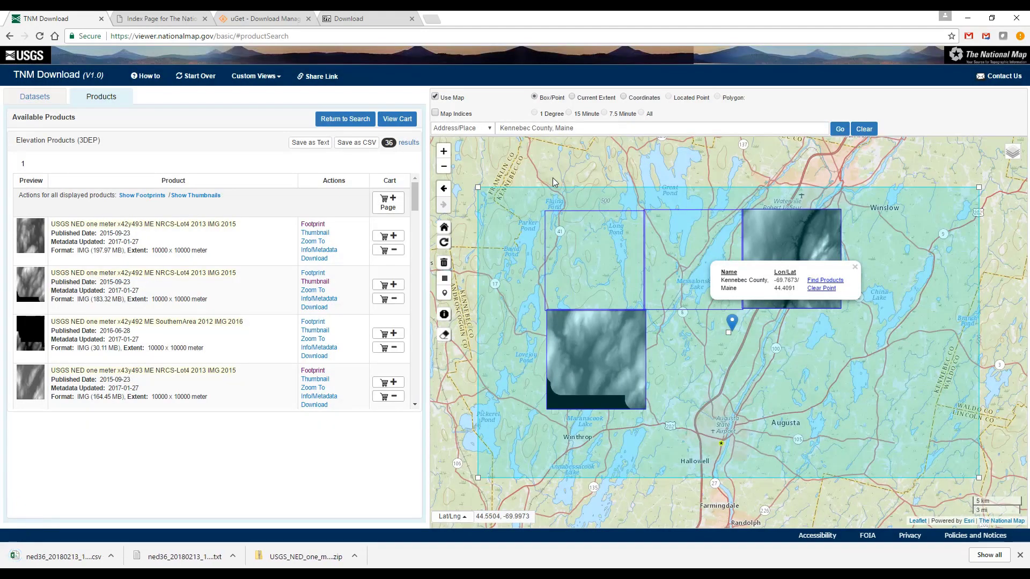
left_click(111, 557)
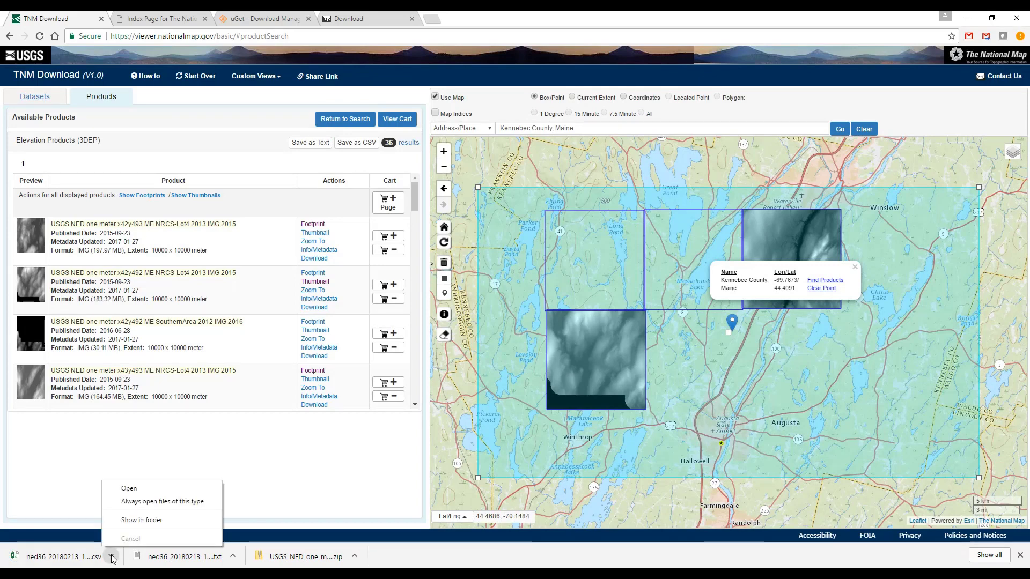
Show the downloaded CSV in its folder and rename it to All_CSV
left_click(148, 521)
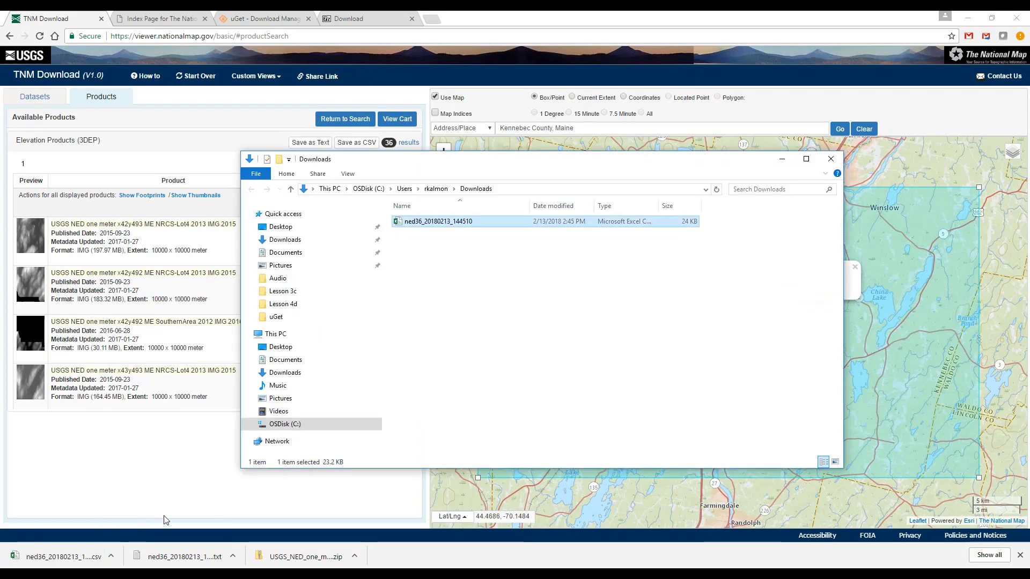
right_click(445, 226)
left_click(474, 428)
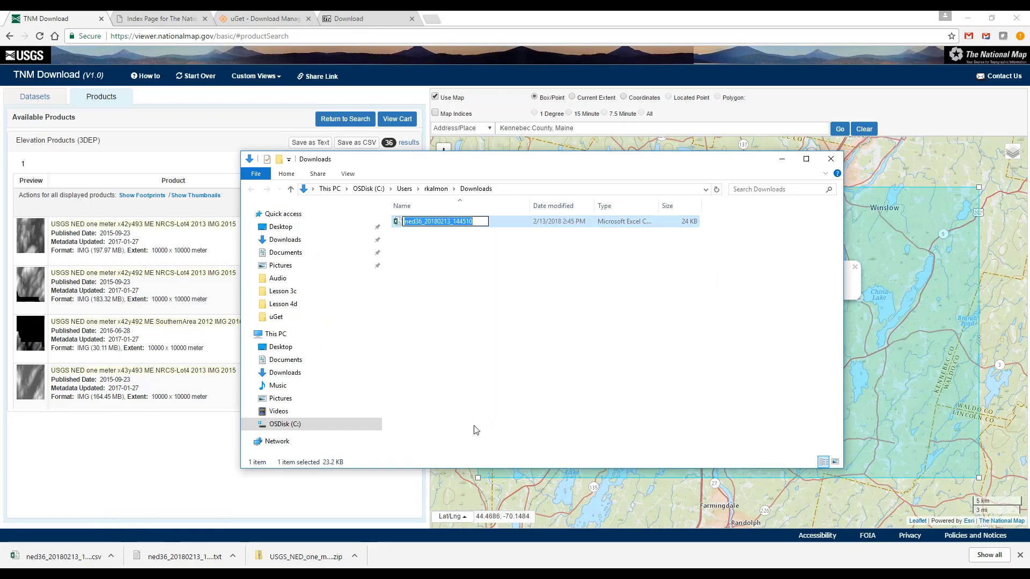
type("All_")
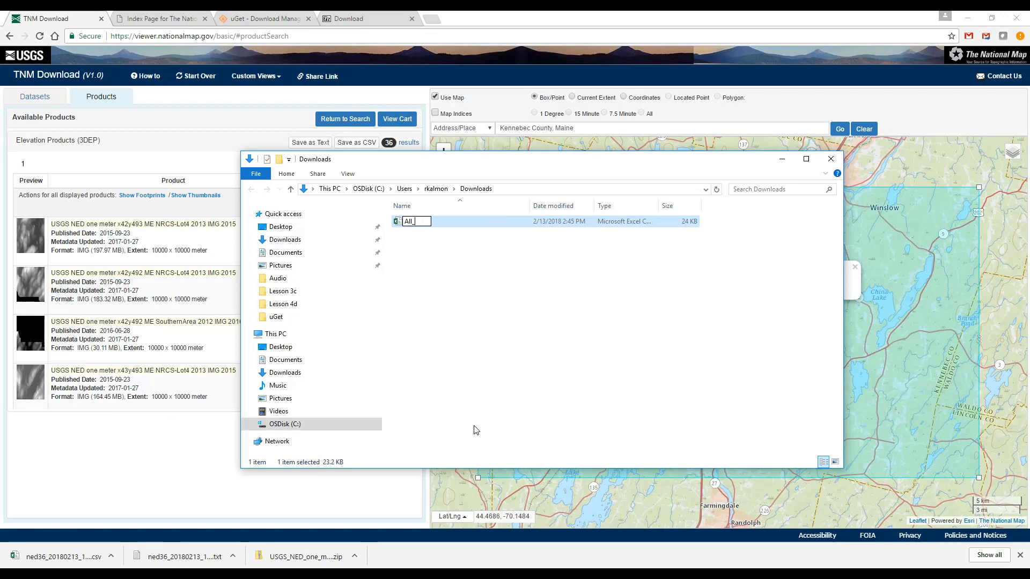
type("S")
key("BackSpace")
type("CSV")
key("Return")
Move All_CSV into Desktop\uGet, close the empty Downloads window, and reposition the uGet window
left_click(467, 346)
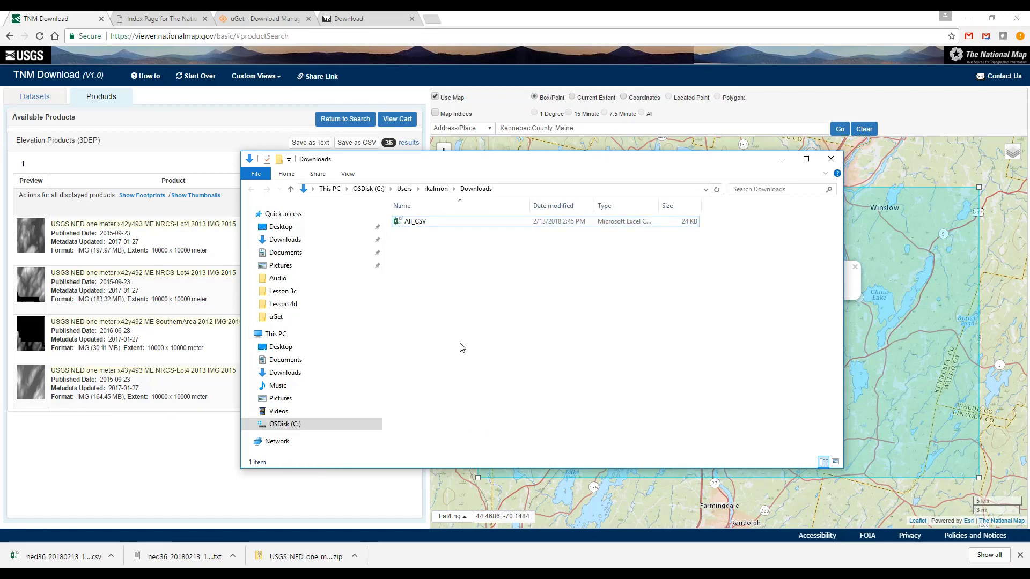
mouse_move(107, 576)
left_click(58, 528)
left_click_drag(414, 221, 444, 435)
left_click(831, 158)
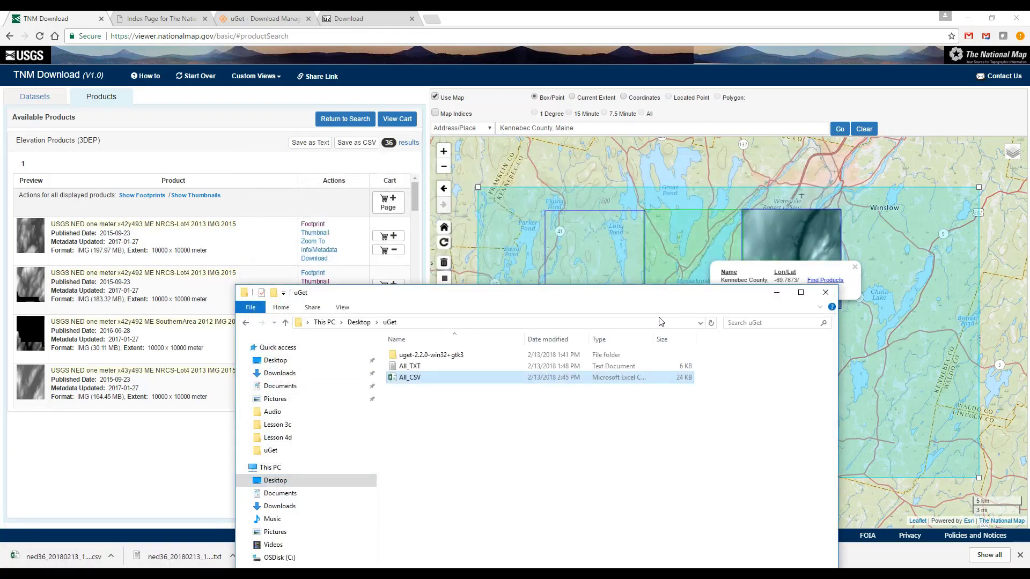
left_click_drag(601, 300, 594, 160)
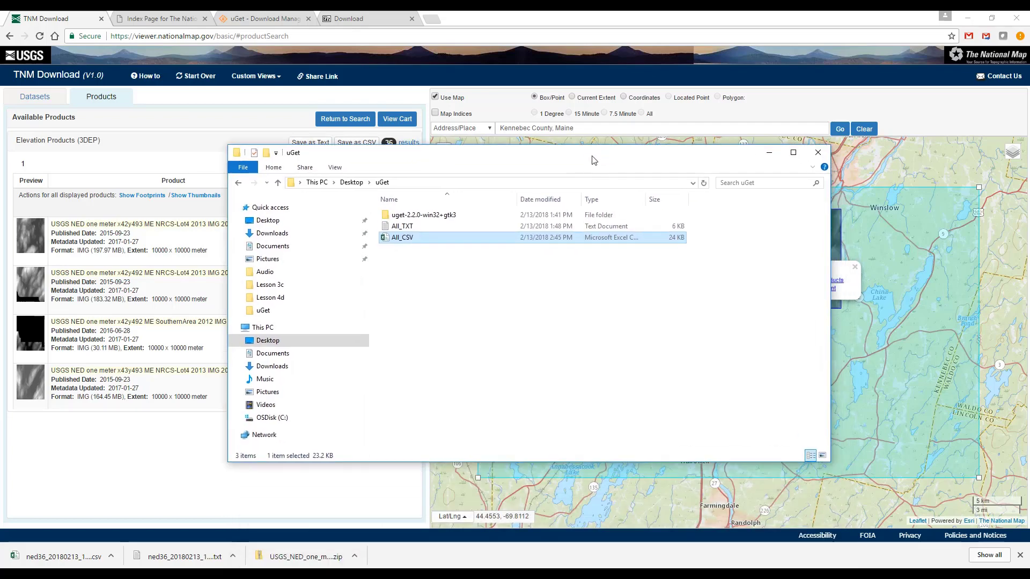
Add the x42y493, SouthernArea x42y492 and x43y492 NRCS-Lot4 tiles to the cart
left_click(776, 158)
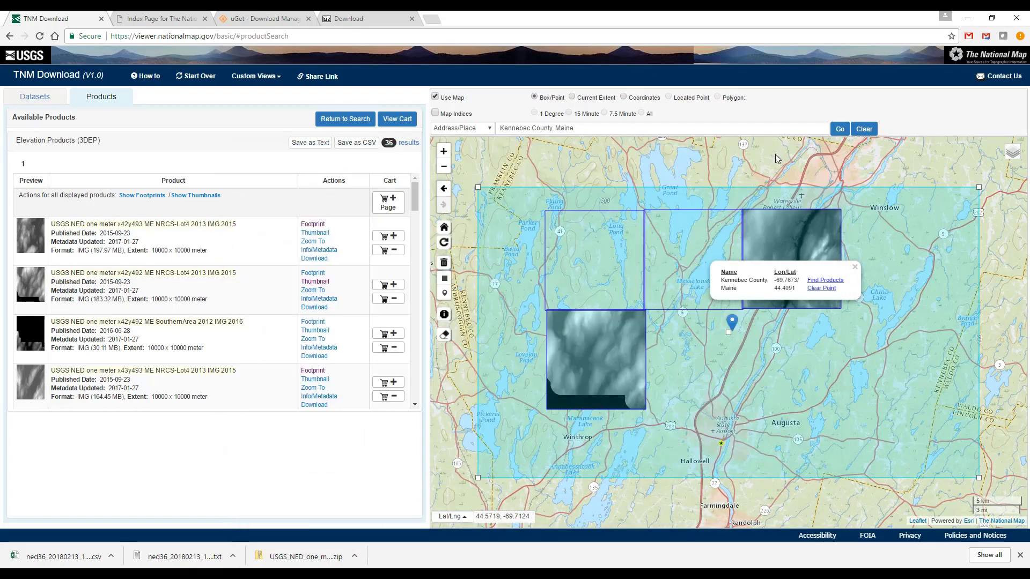
left_click(388, 237)
left_click(389, 334)
scroll(392, 340, "down", 2)
left_click(389, 327)
Dismiss the downloads shelf and open the cart listing the three tiles, 350.13 MB
scroll(393, 292, "up", 1)
scroll(391, 291, "up", 1)
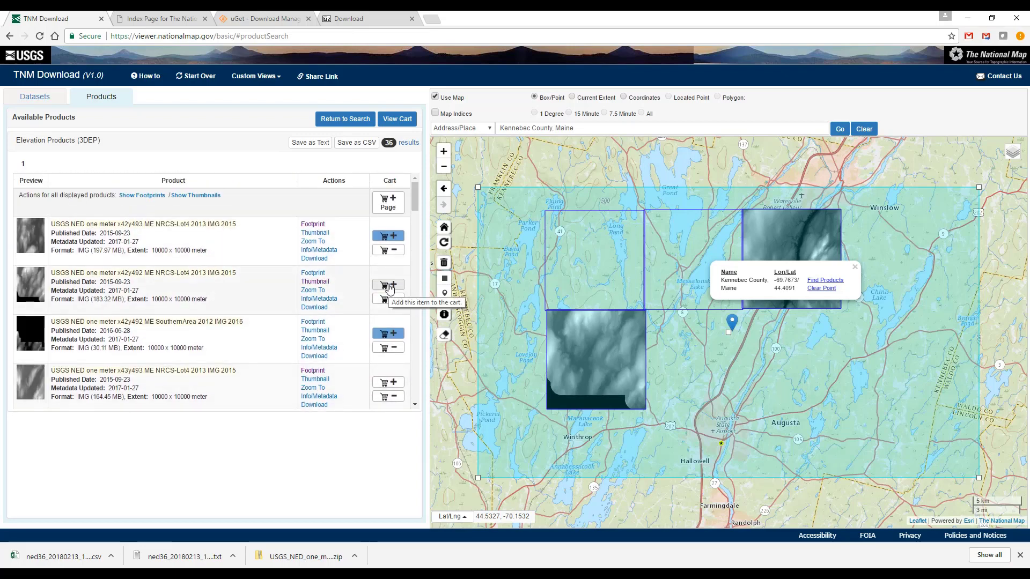
left_click(1021, 555)
left_click(405, 118)
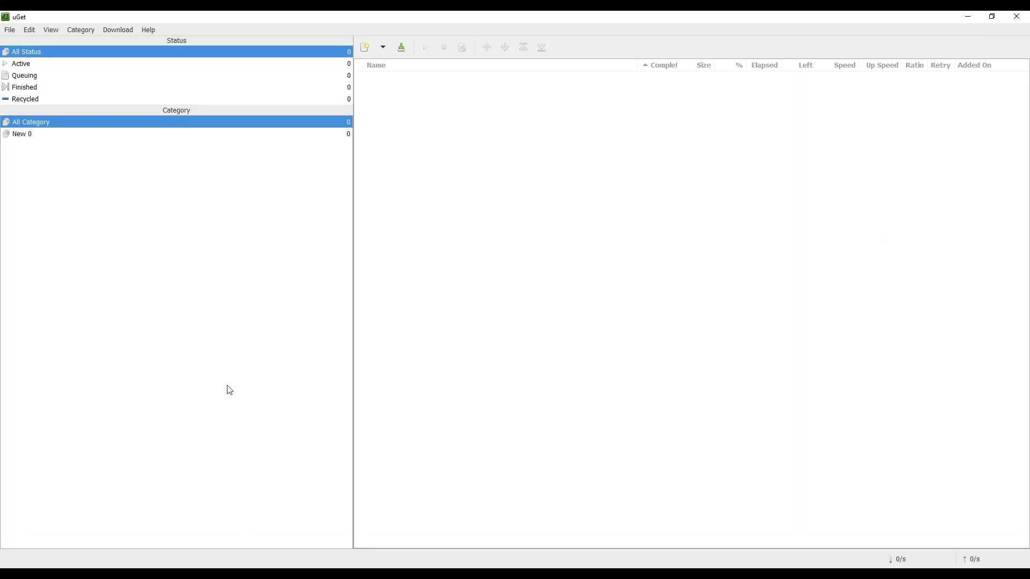
Start a text file batch import using Desktop\uGet\All_TXT.txt as the URL list
left_click(12, 33)
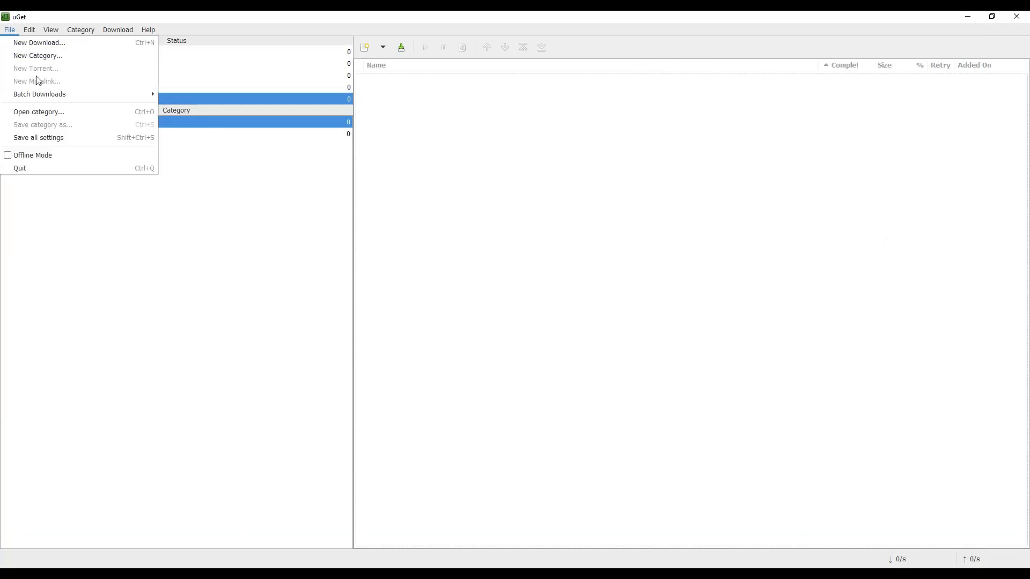
mouse_move(81, 95)
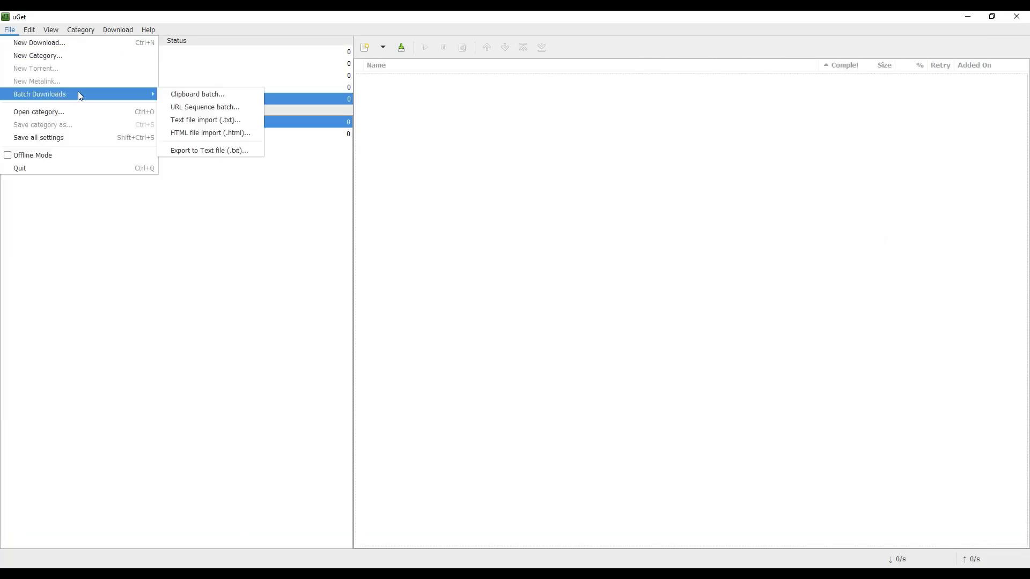
left_click(188, 119)
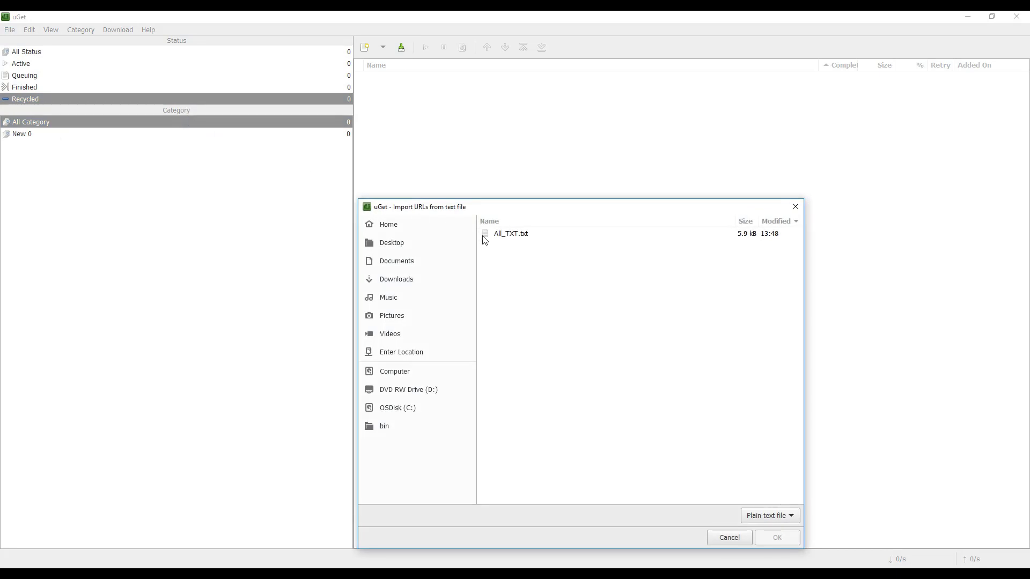
left_click(403, 248)
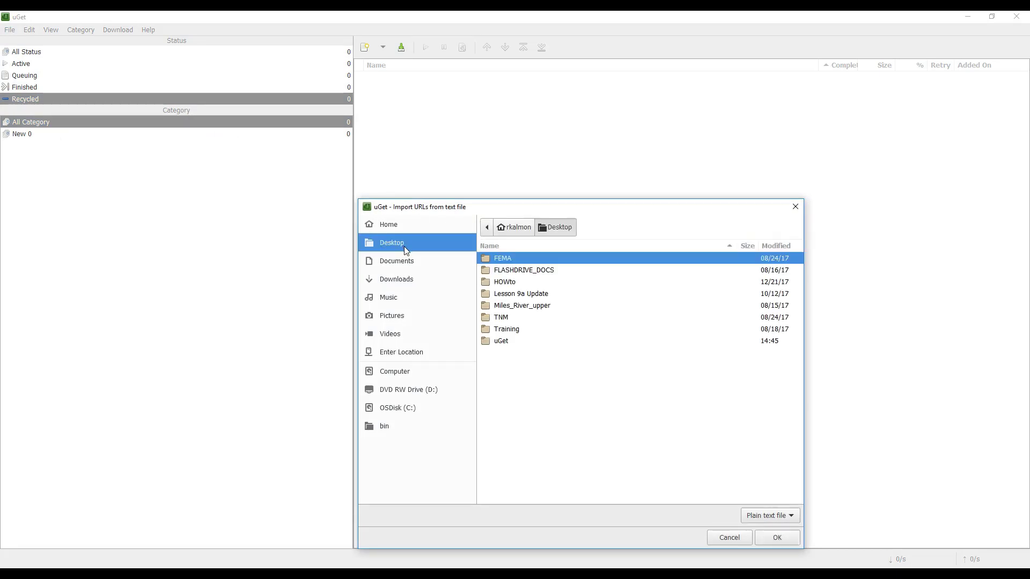
left_click(506, 343)
double_click(506, 346)
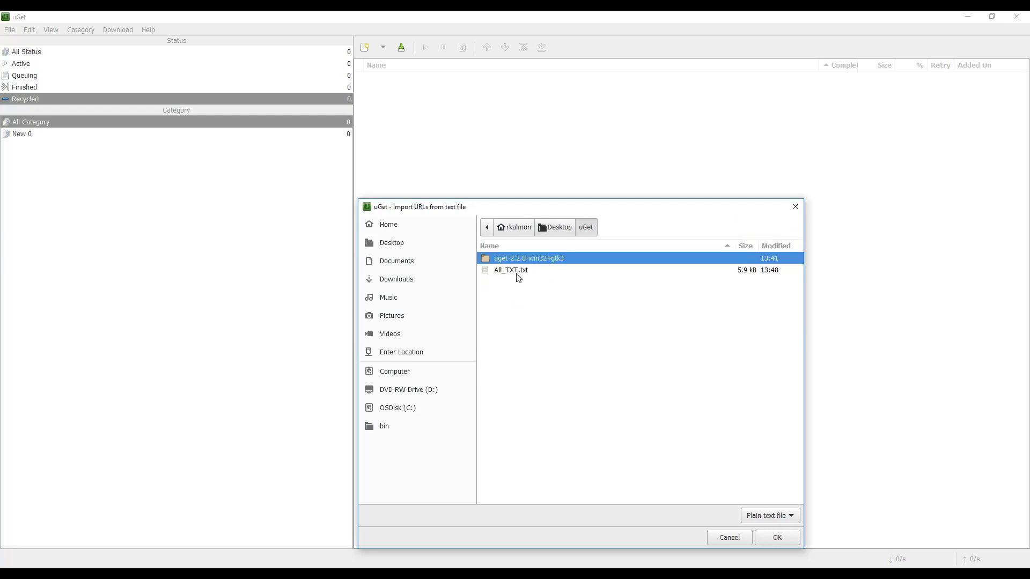
left_click(517, 274)
left_click(776, 541)
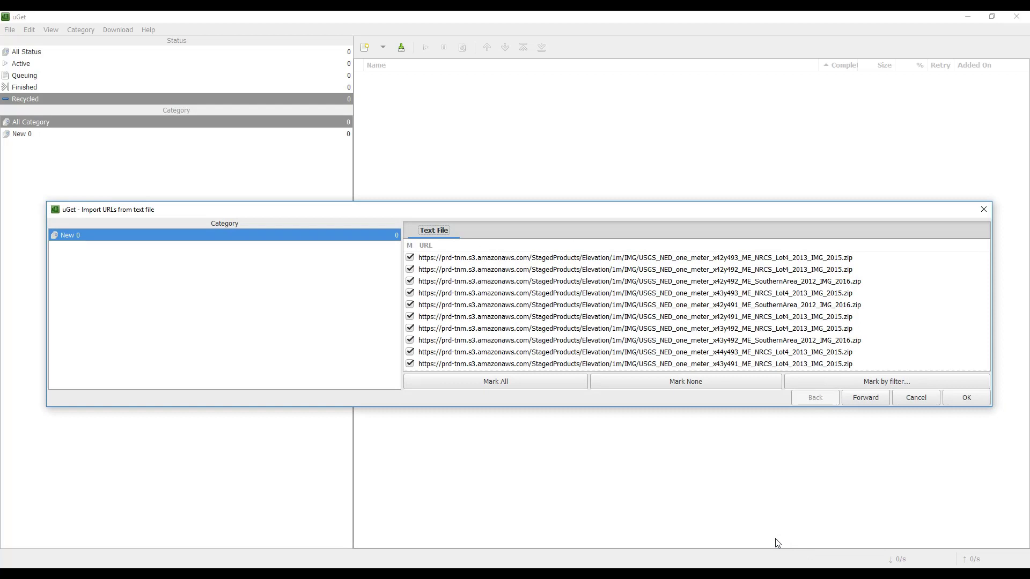
Set the imported downloads to save into the Desktop\uGet folder
left_click(882, 403)
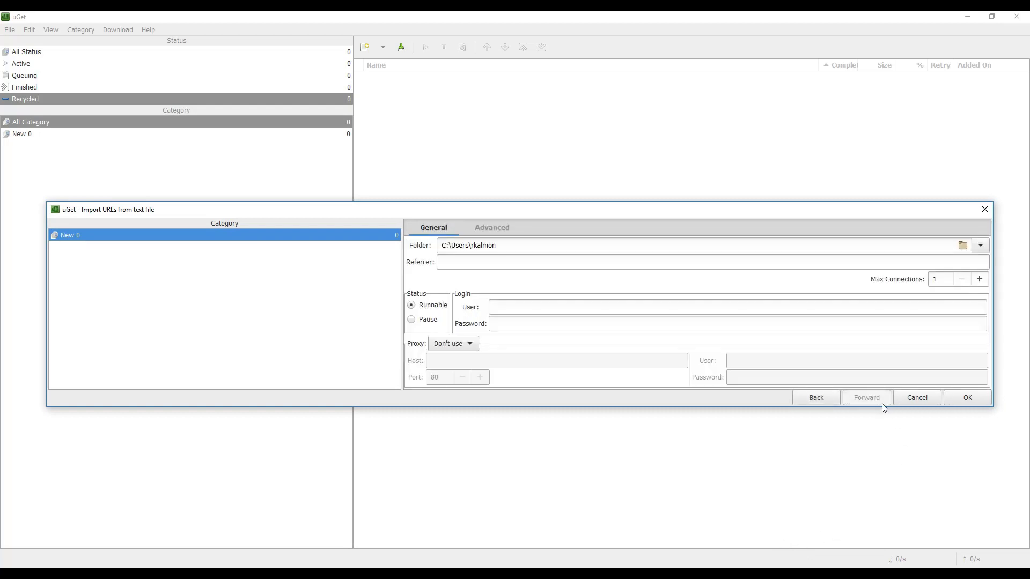
left_click(981, 250)
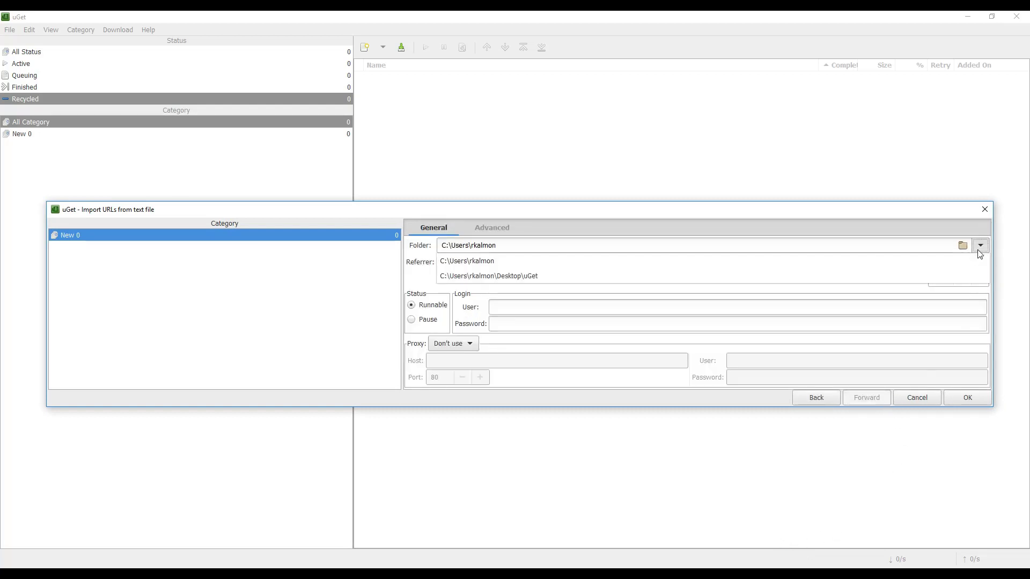
left_click(831, 276)
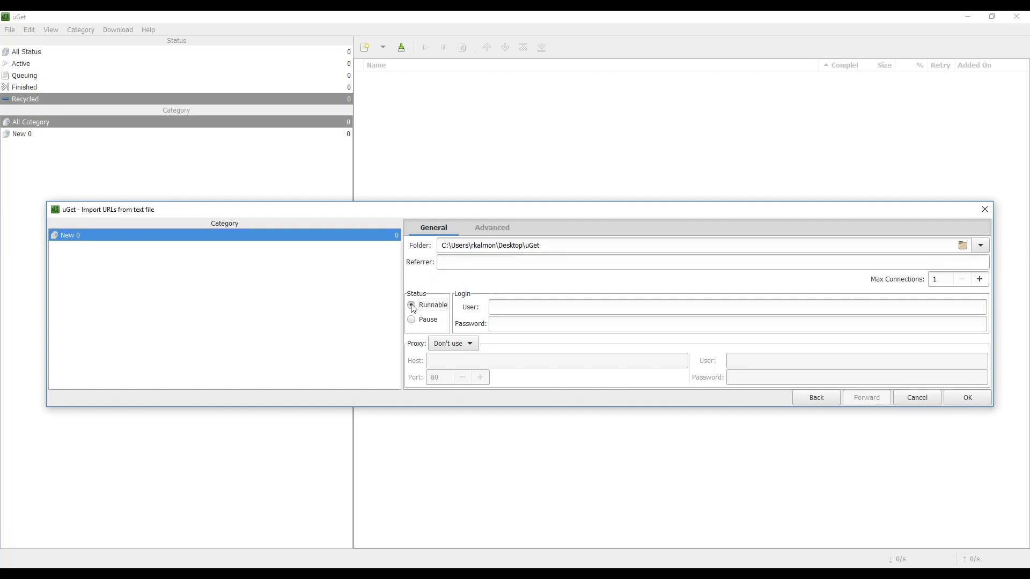
Add the 47 imported downloads and check them under the All and Active status filters
left_click(960, 400)
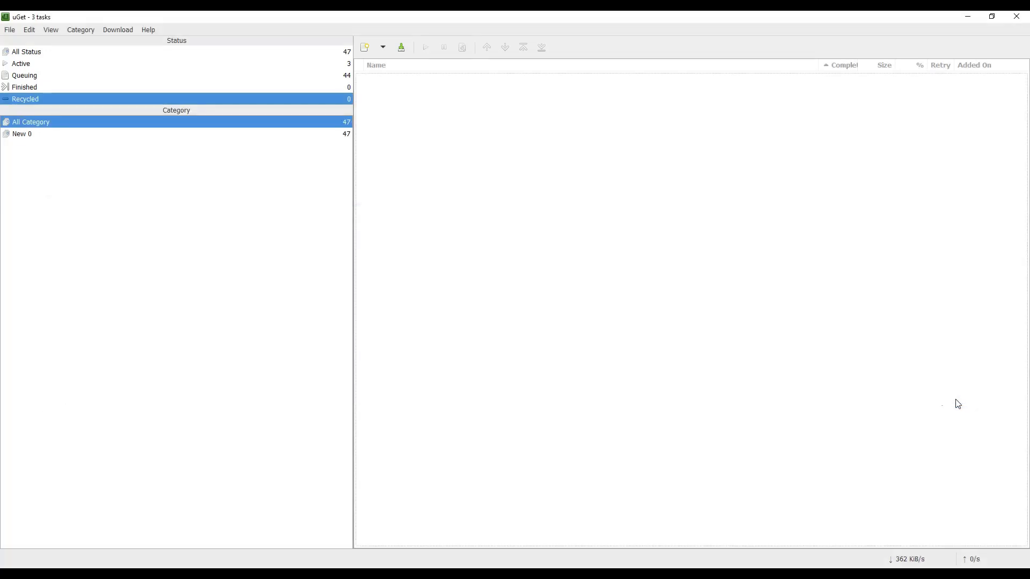
left_click(42, 54)
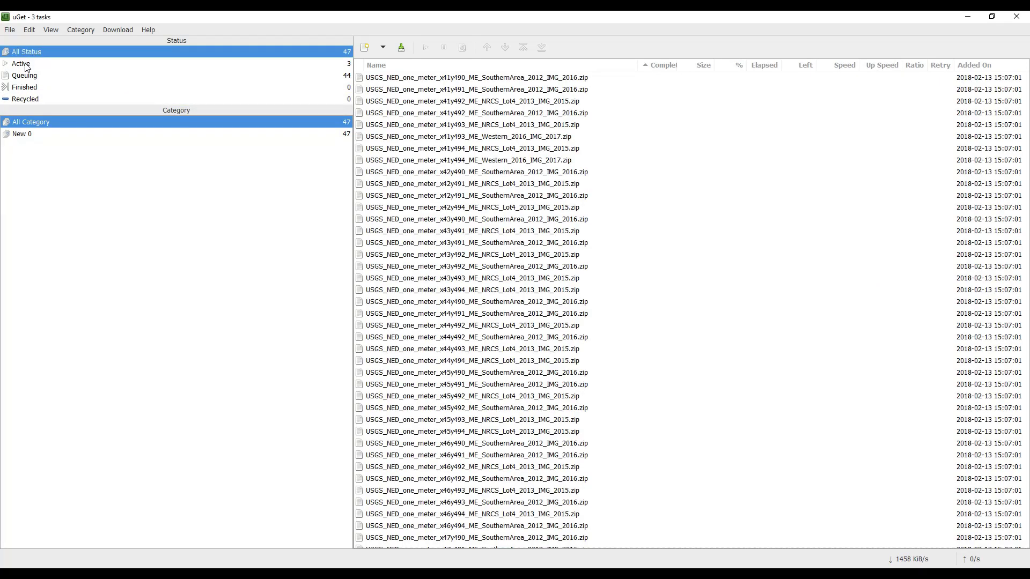
left_click(27, 65)
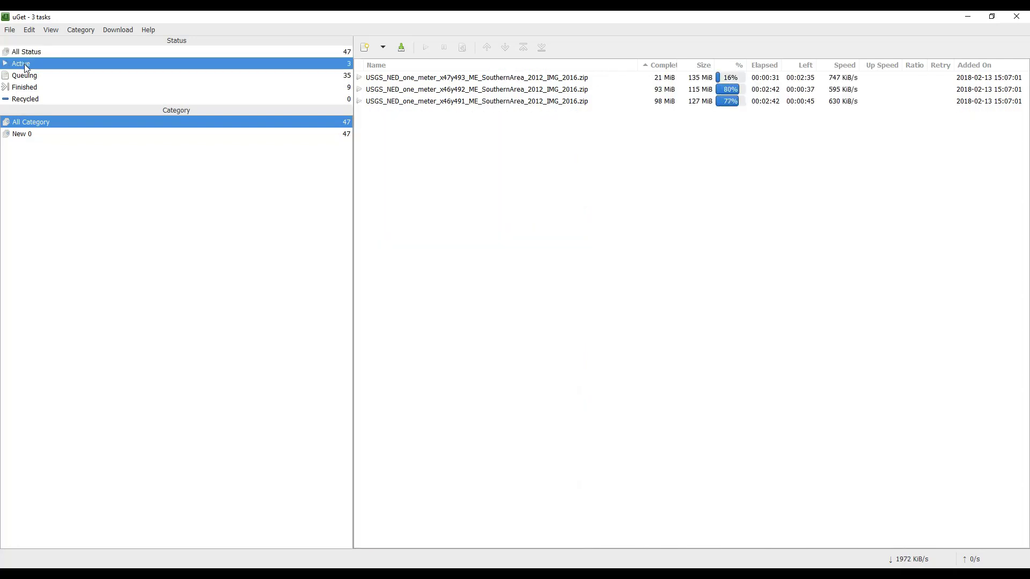
left_click(25, 52)
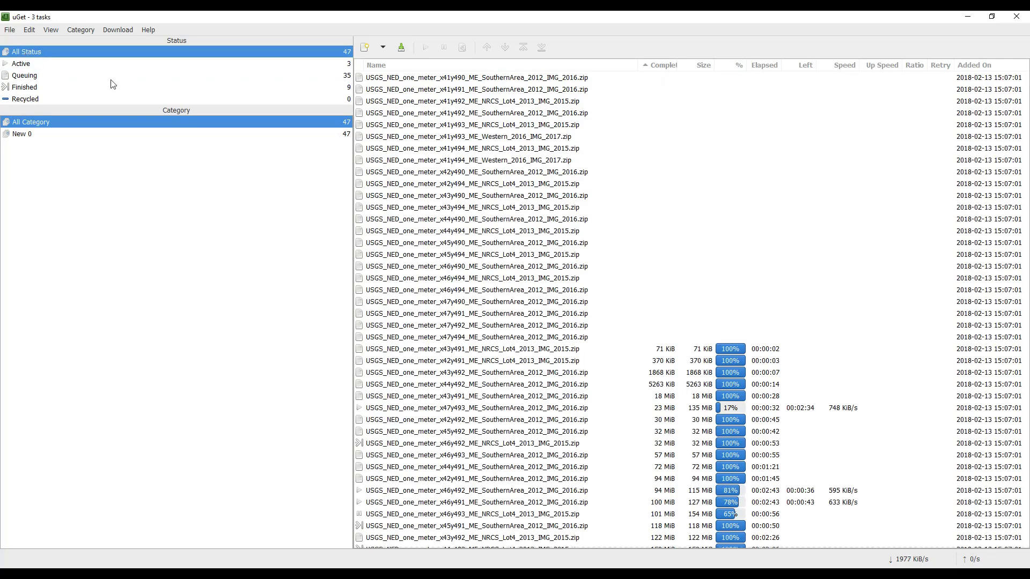
Pause the first 41 downloads, starting at x41y490, then resume them
left_click(510, 78)
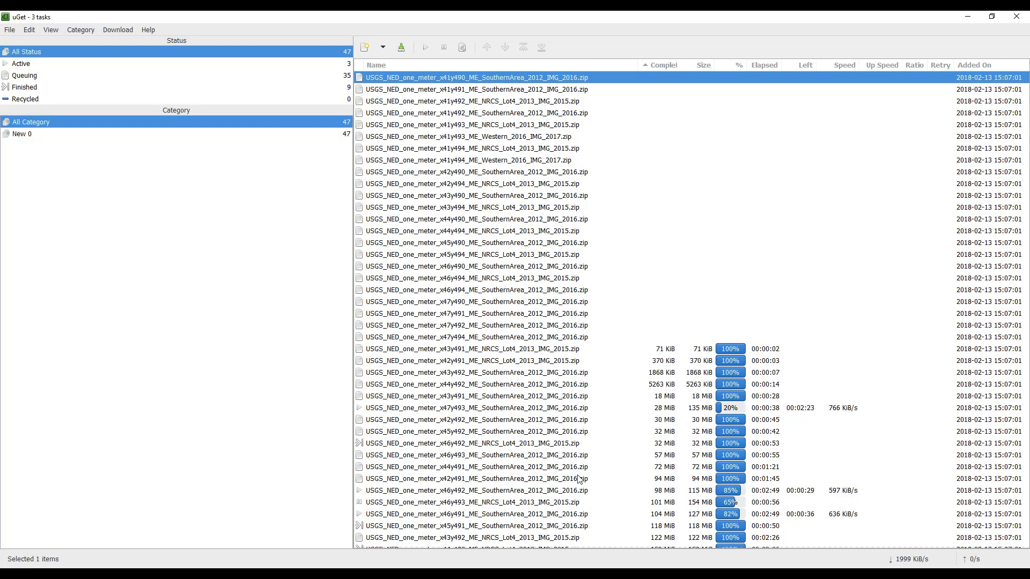
left_click(552, 547, "shift")
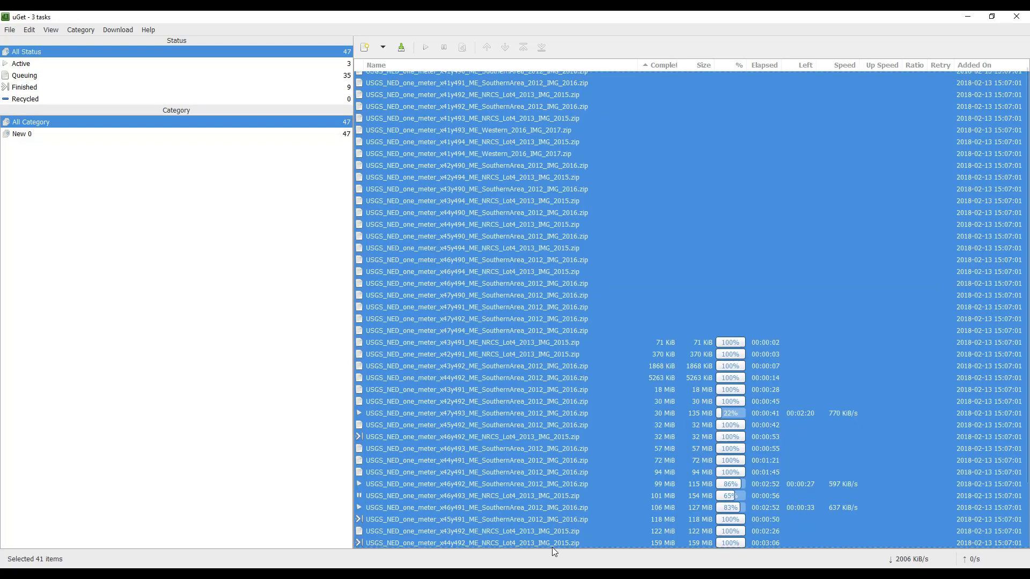
left_click(445, 49)
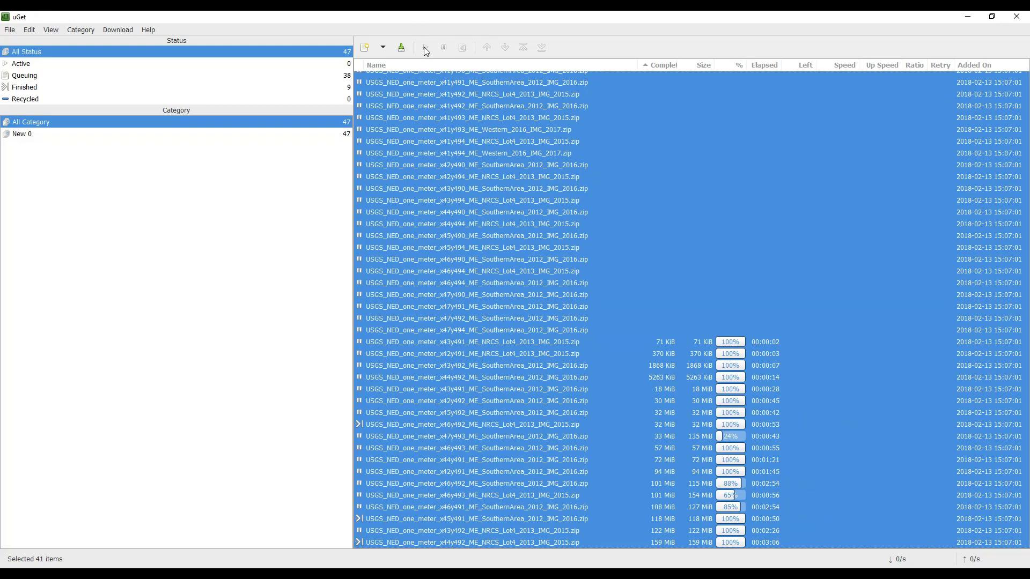
left_click(425, 48)
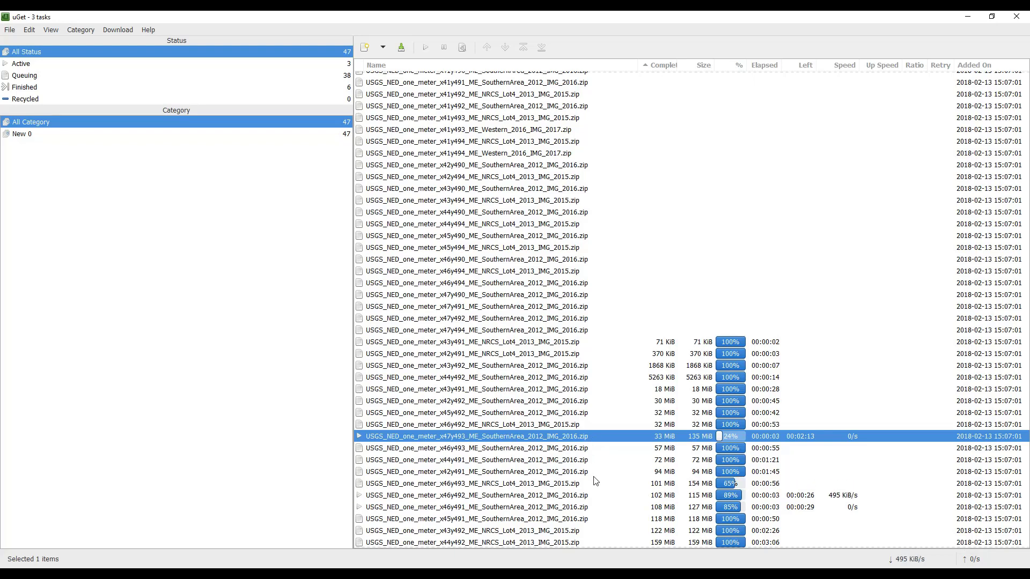
Pause four in-progress downloads, including x46y493, x46y492 and x46y491
left_click(595, 486, "ctrl")
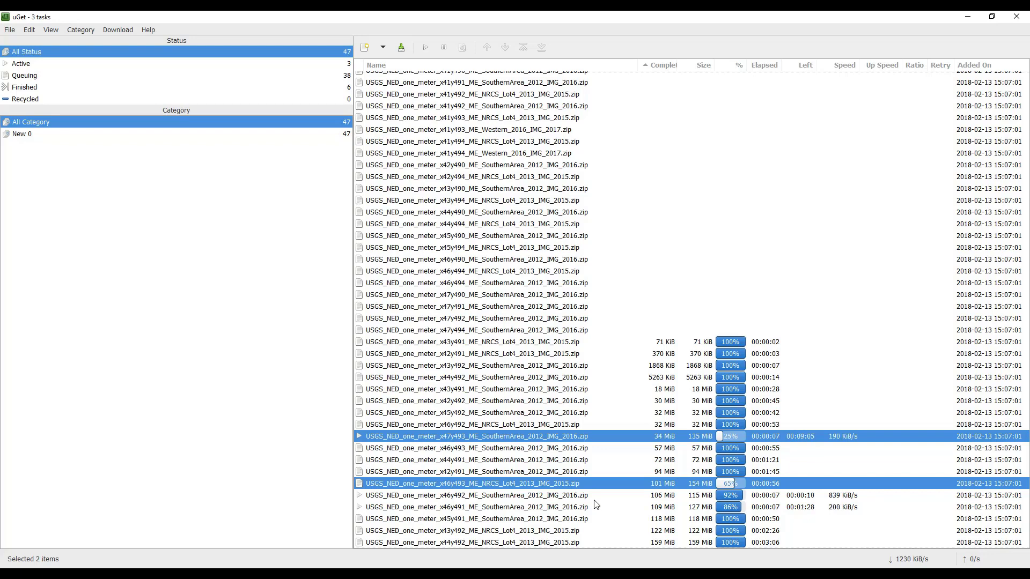
left_click(596, 498, "ctrl")
left_click(594, 508, "ctrl")
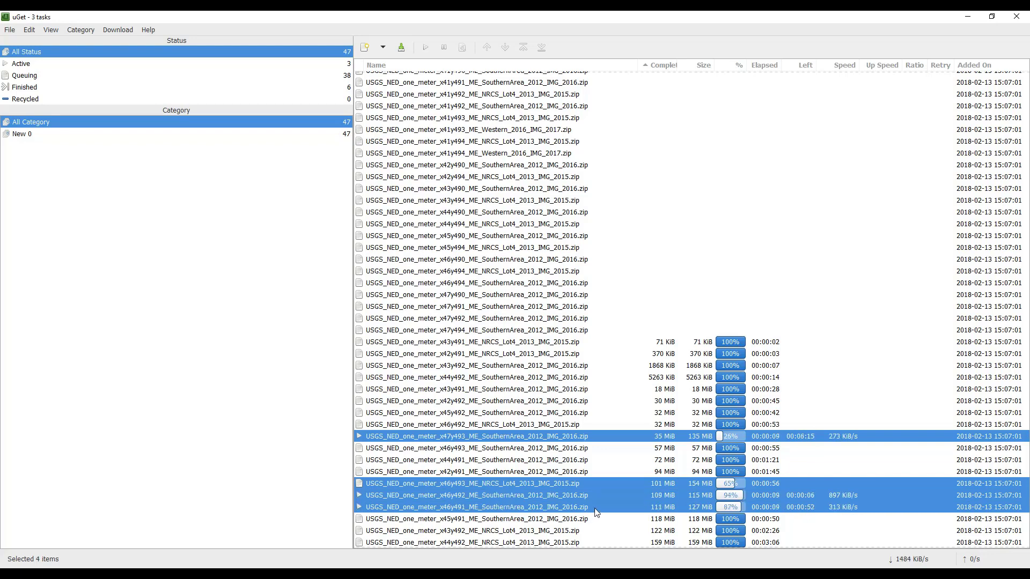
left_click(443, 48)
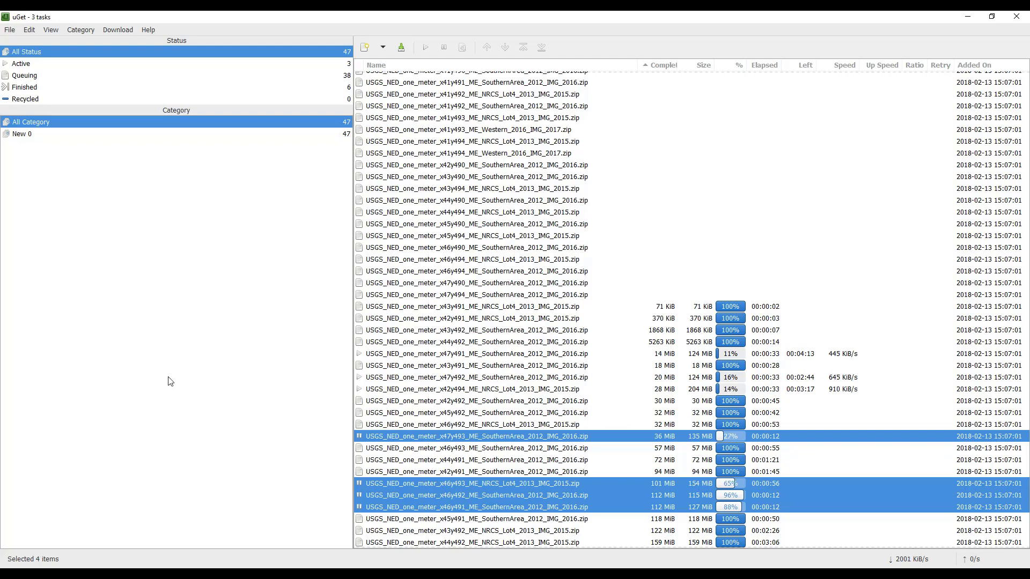
Open All_CSV from Desktop\uGet in Excel and copy the download URLs in H2:H12
left_click(86, 528)
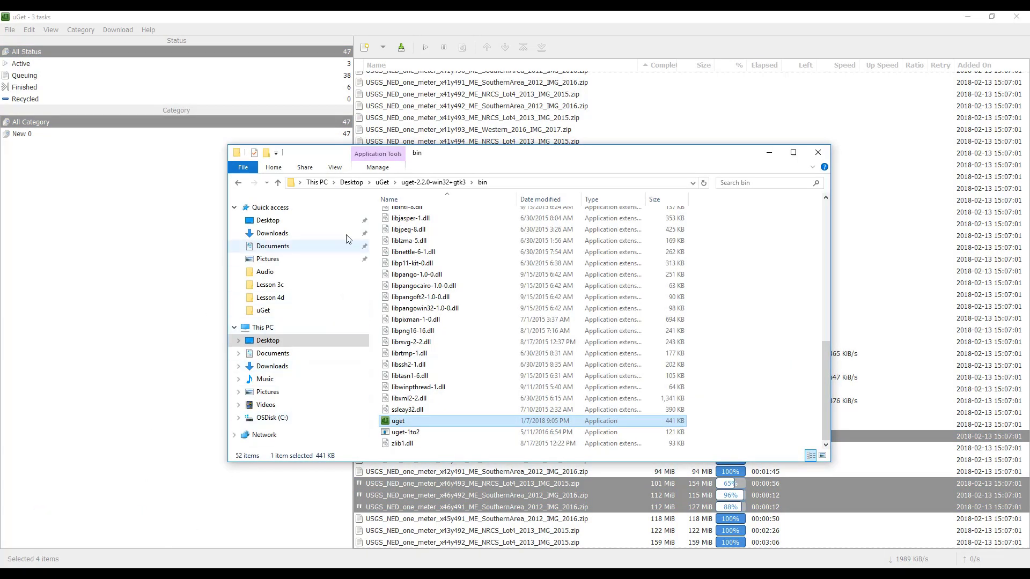
left_click(382, 183)
double_click(400, 227)
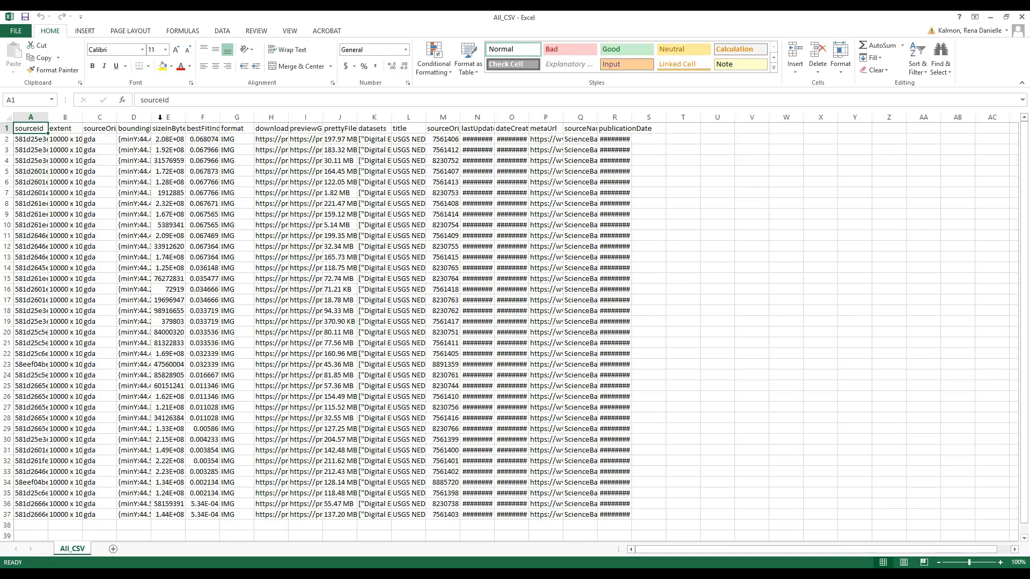
left_click_drag(274, 144, 276, 240)
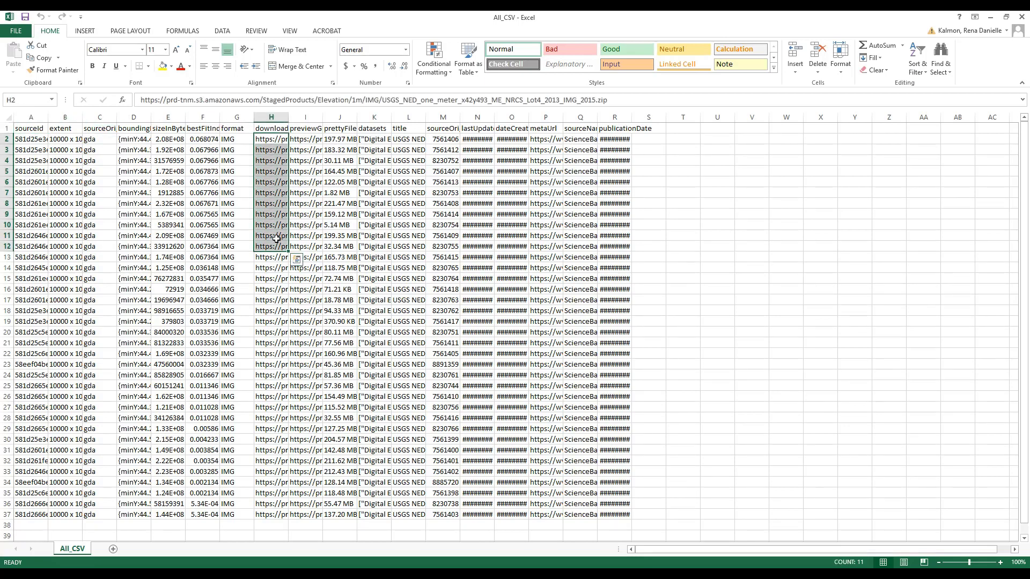
key("ctrl+c")
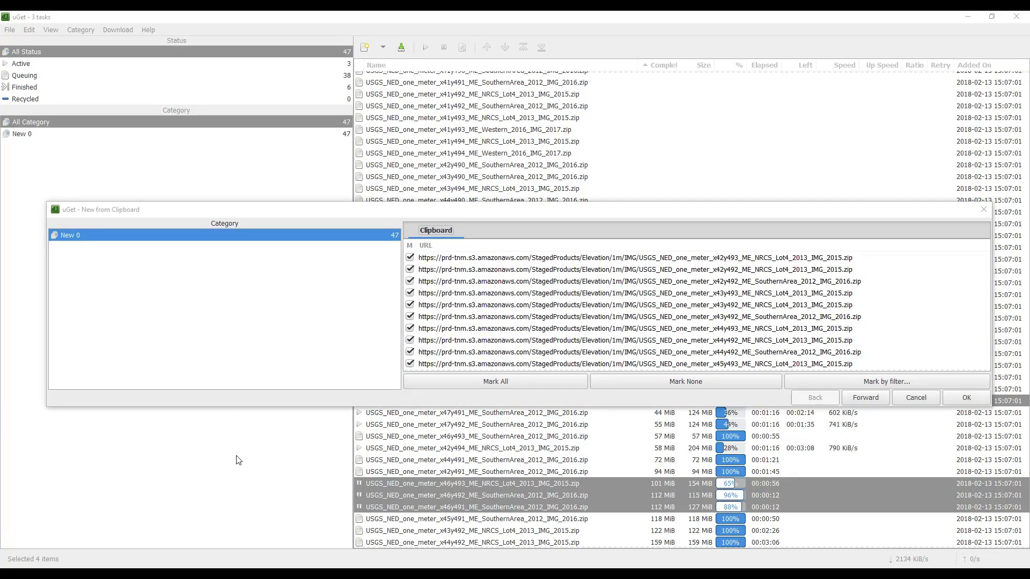
Start a clipboard batch download from the 11 copied URLs
left_click(874, 401)
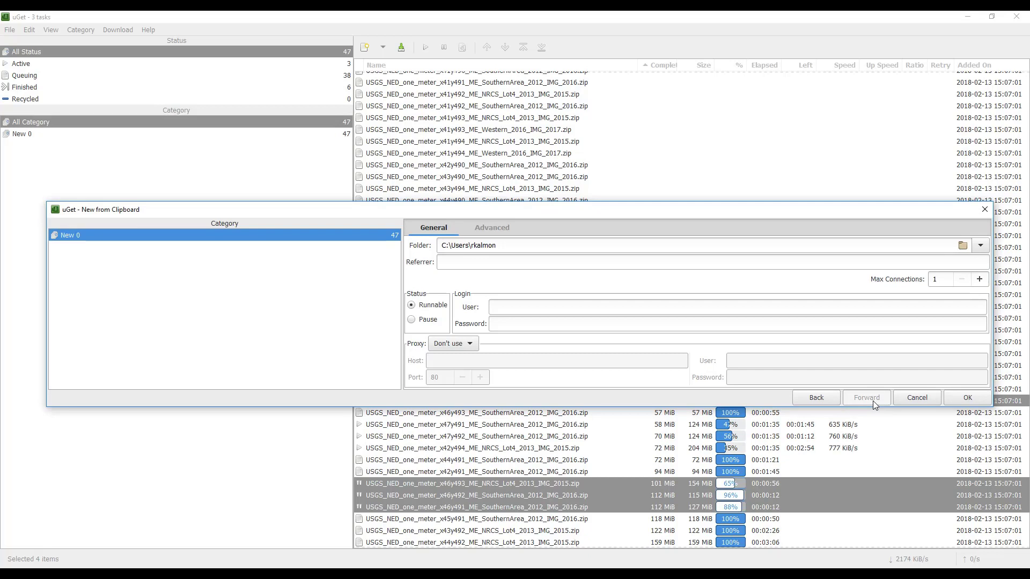
left_click(9, 30)
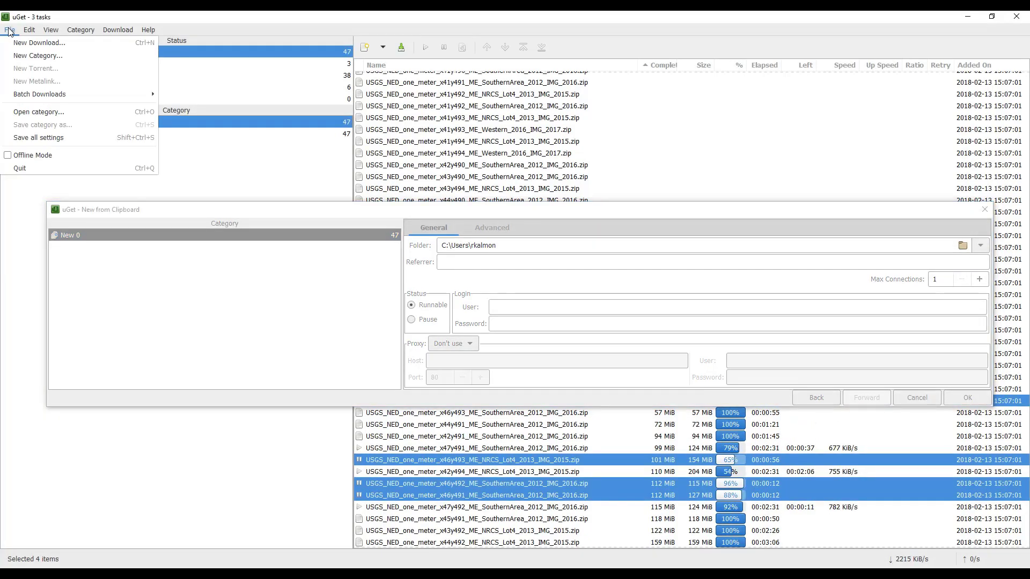
mouse_move(131, 97)
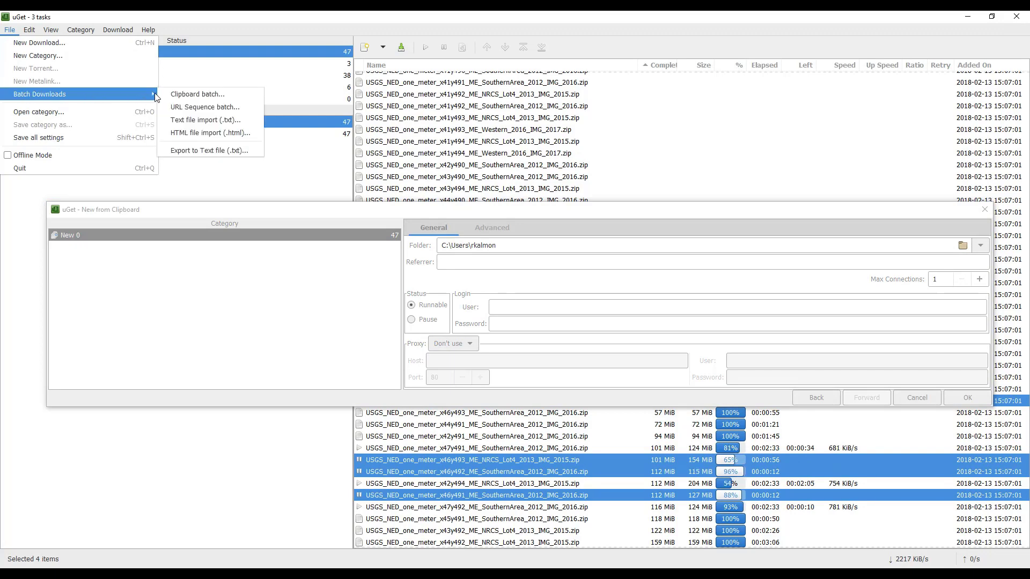
left_click(170, 96)
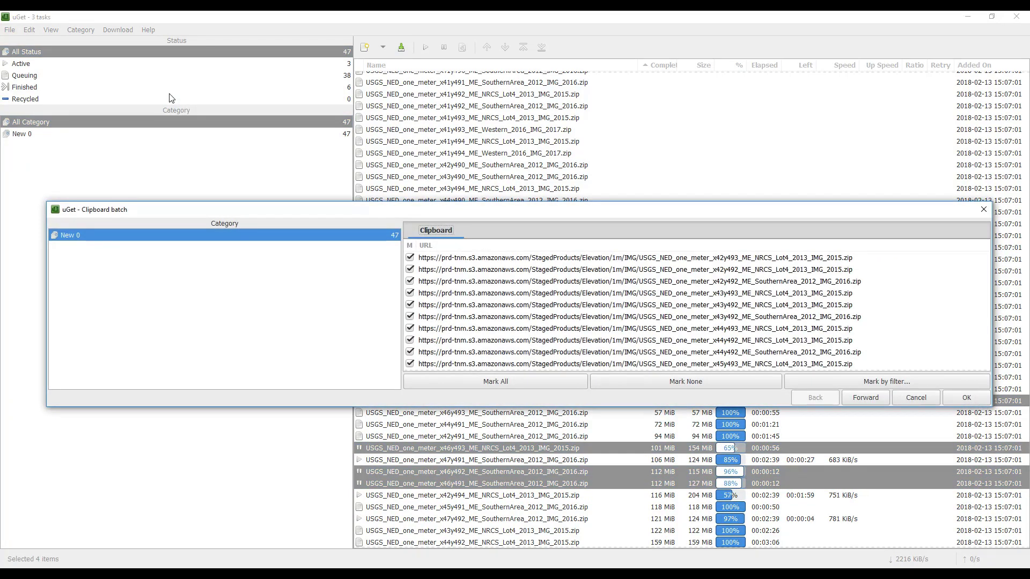
Save the clipboard batch to Desktop\uGet and add the 11 downloads
left_click(854, 398)
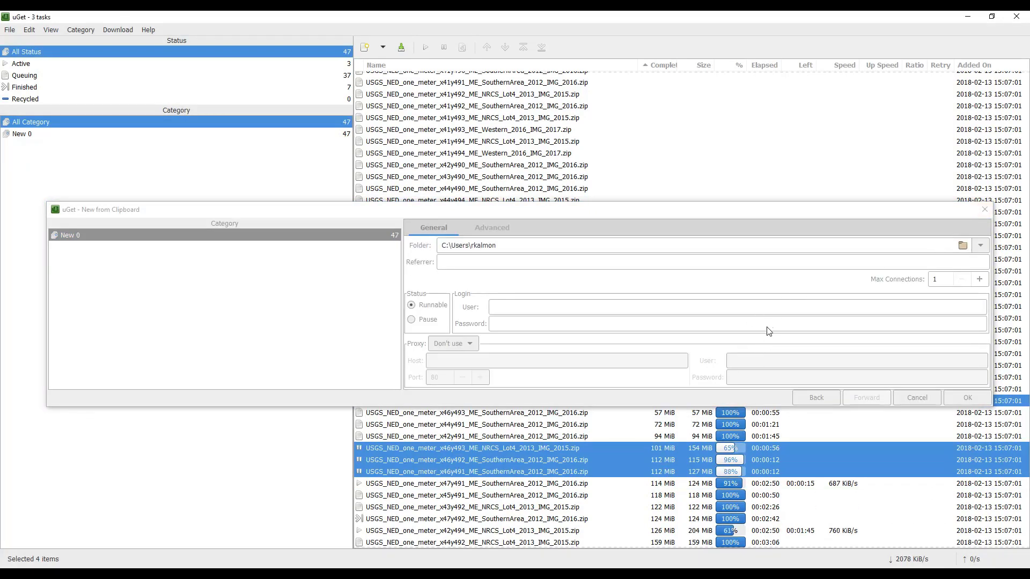
left_click(980, 246)
left_click(591, 262)
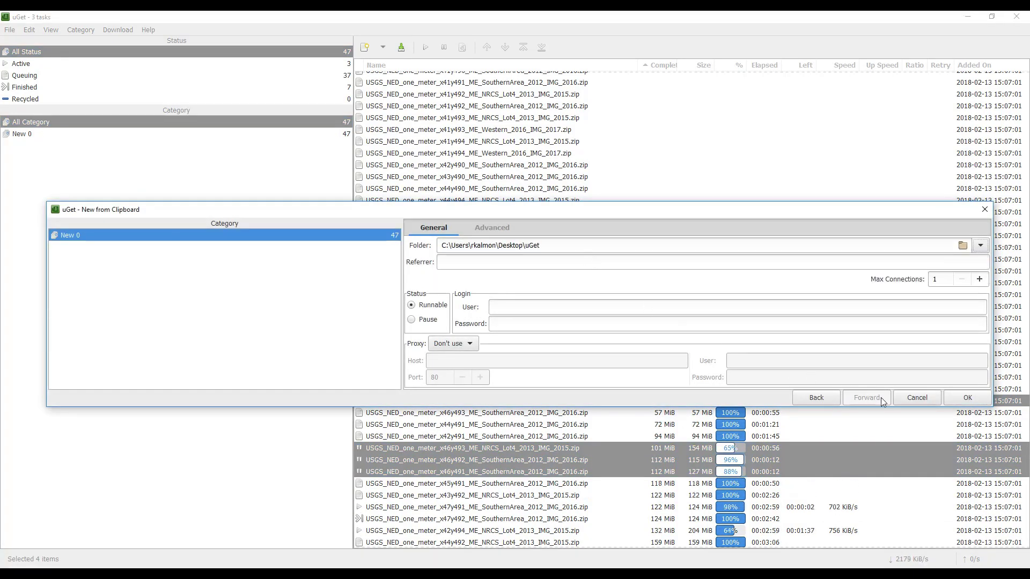
left_click(952, 400)
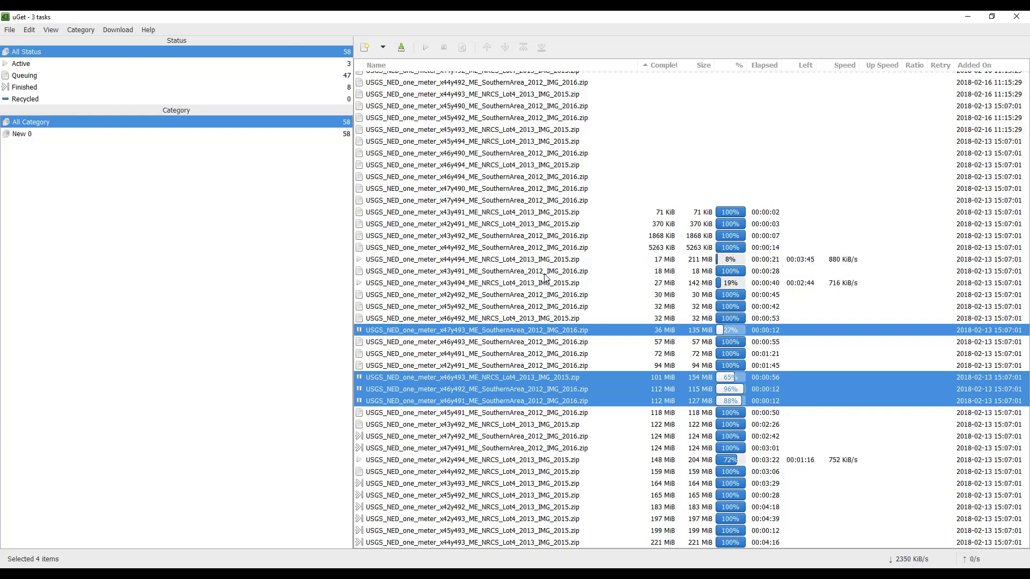
Filter uGet to the three active downloads, then browse the downloaded zips in Desktop\uGet
left_click(20, 69)
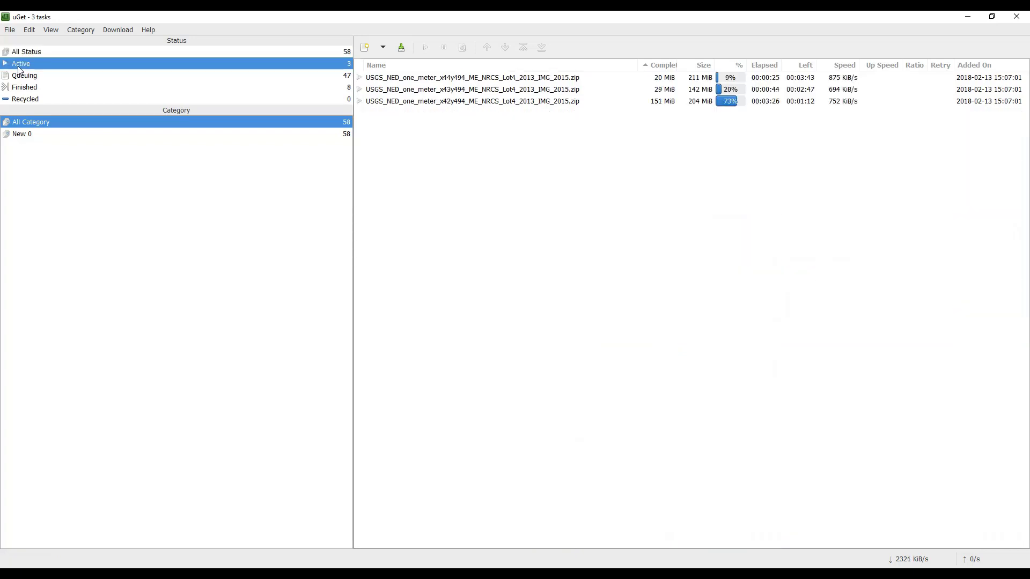
left_click(106, 555)
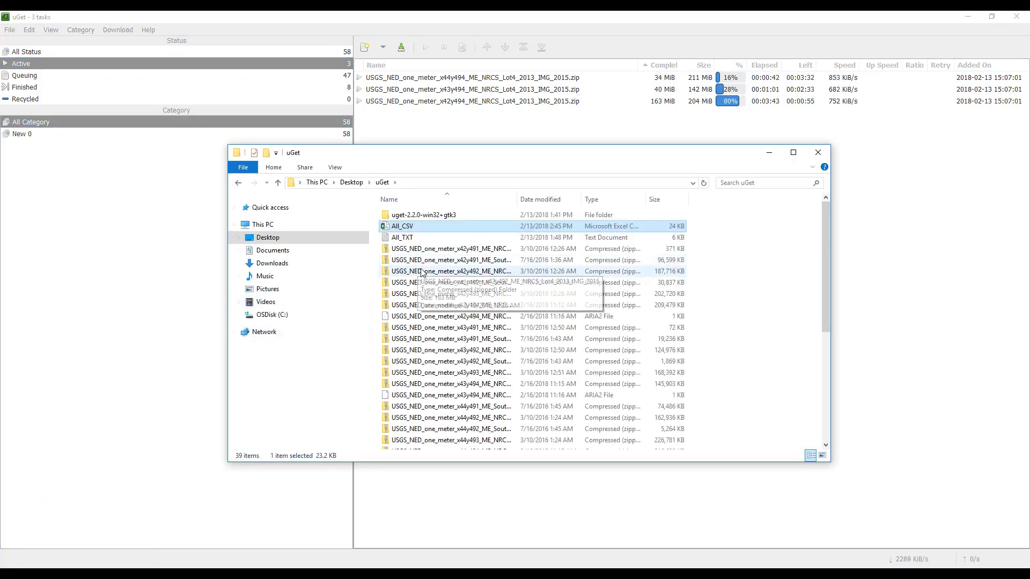
scroll(426, 277, "down", 4)
scroll(428, 278, "down", 2)
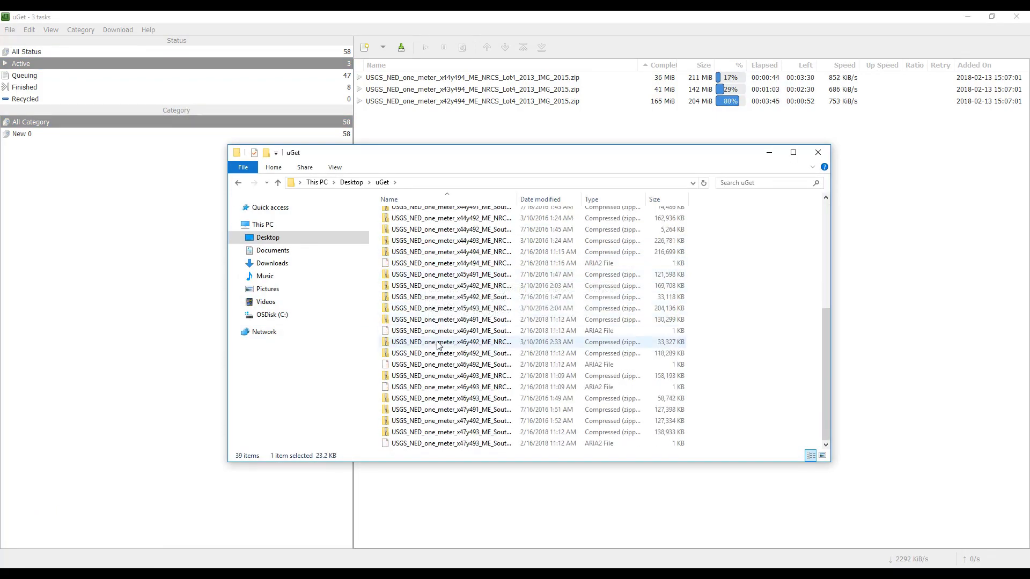